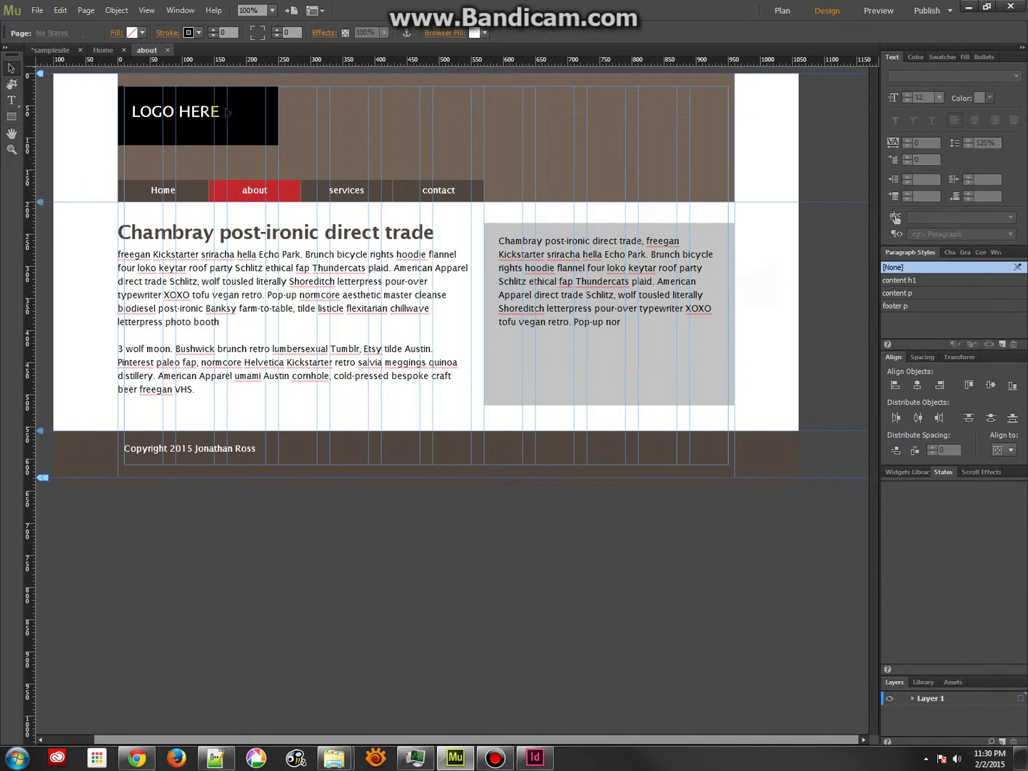
- Close and reopen the about page and select its main text frame
left_click(168, 50)
left_click(320, 125)
double_click(309, 112)
left_click(291, 328)
left_click_drag(293, 395, 317, 409)
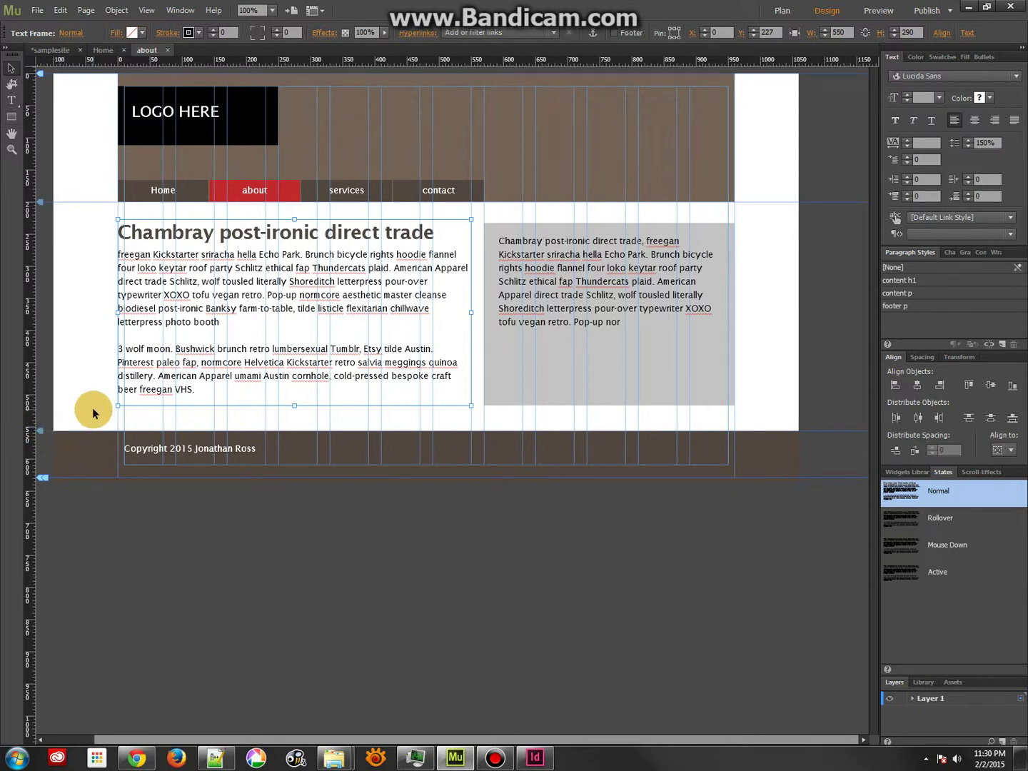
- Open the contact page in place of the about page and place a Simple Contact form widget in its content area
left_click(169, 51)
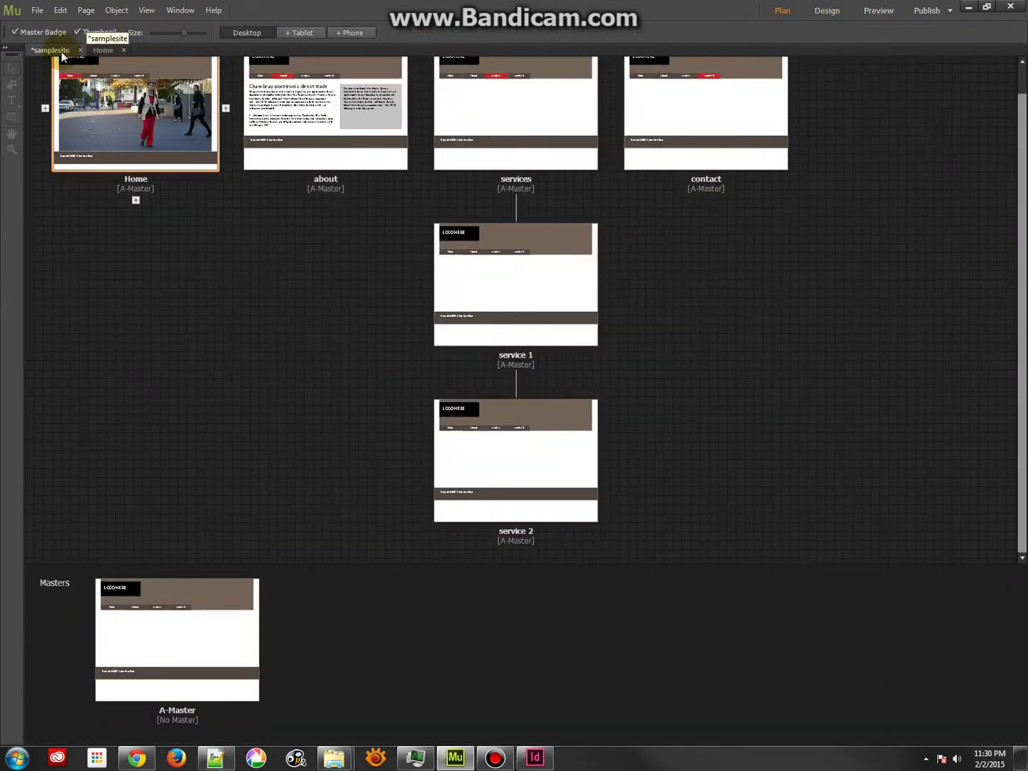
double_click(699, 97)
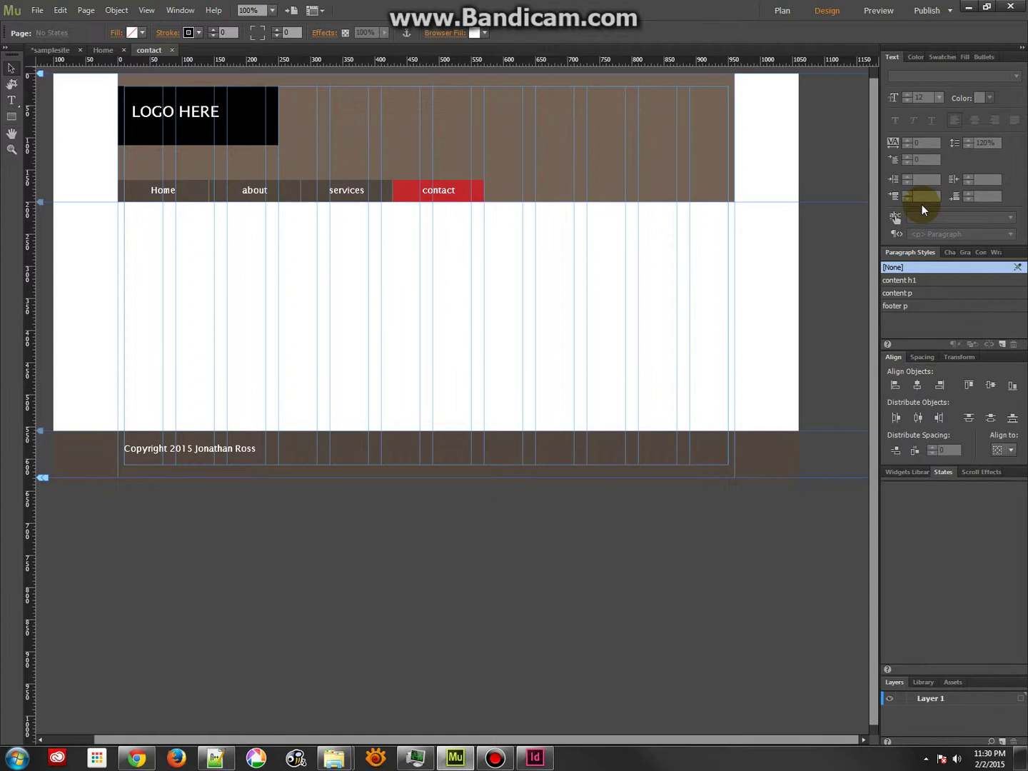
left_click(910, 472)
left_click(885, 589)
left_click_drag(923, 618, 308, 271)
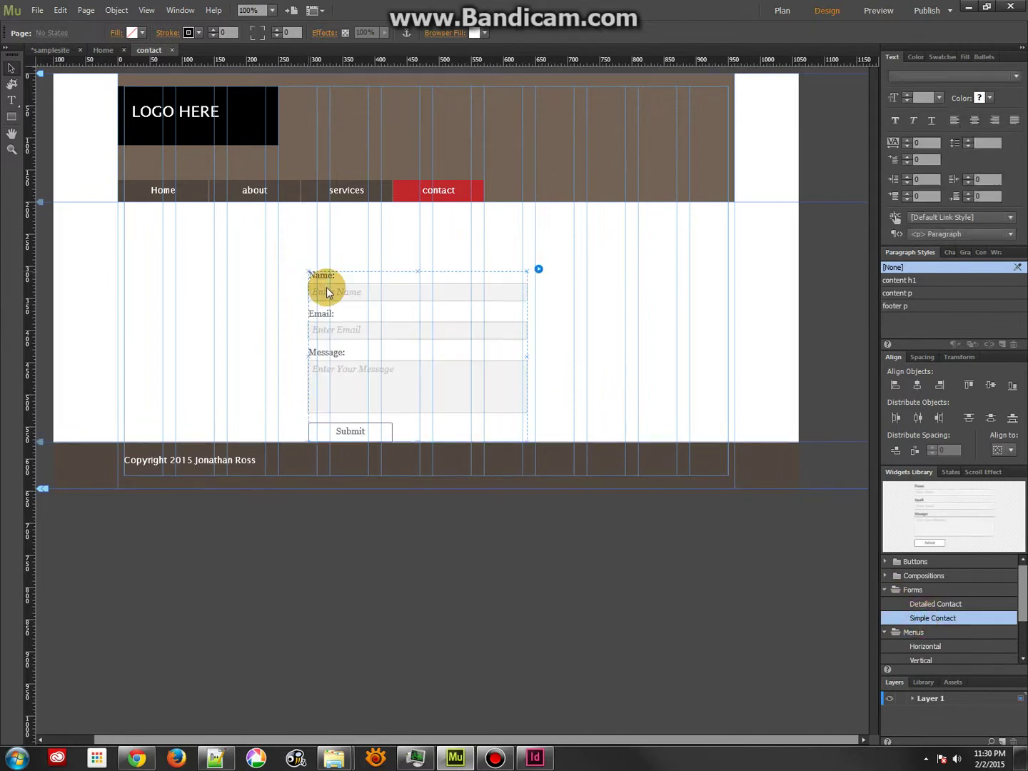
- Position the contact form in the right part of the content area, with its left edge at about X 570
left_click_drag(437, 293, 563, 251)
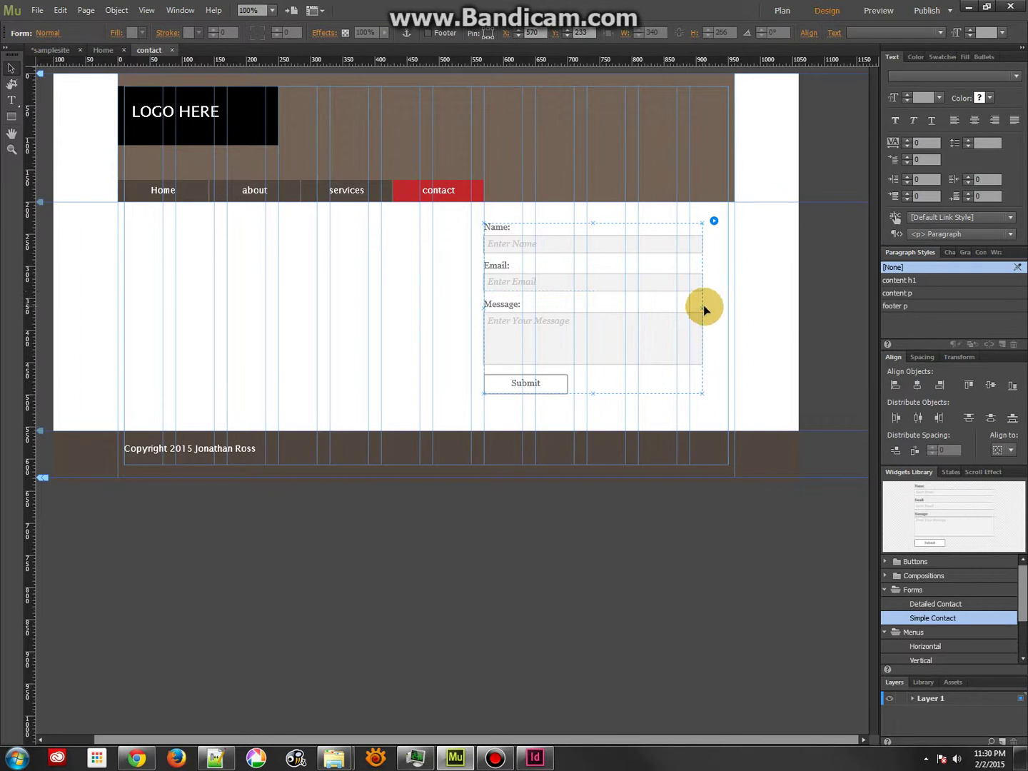
left_click_drag(700, 394, 726, 394)
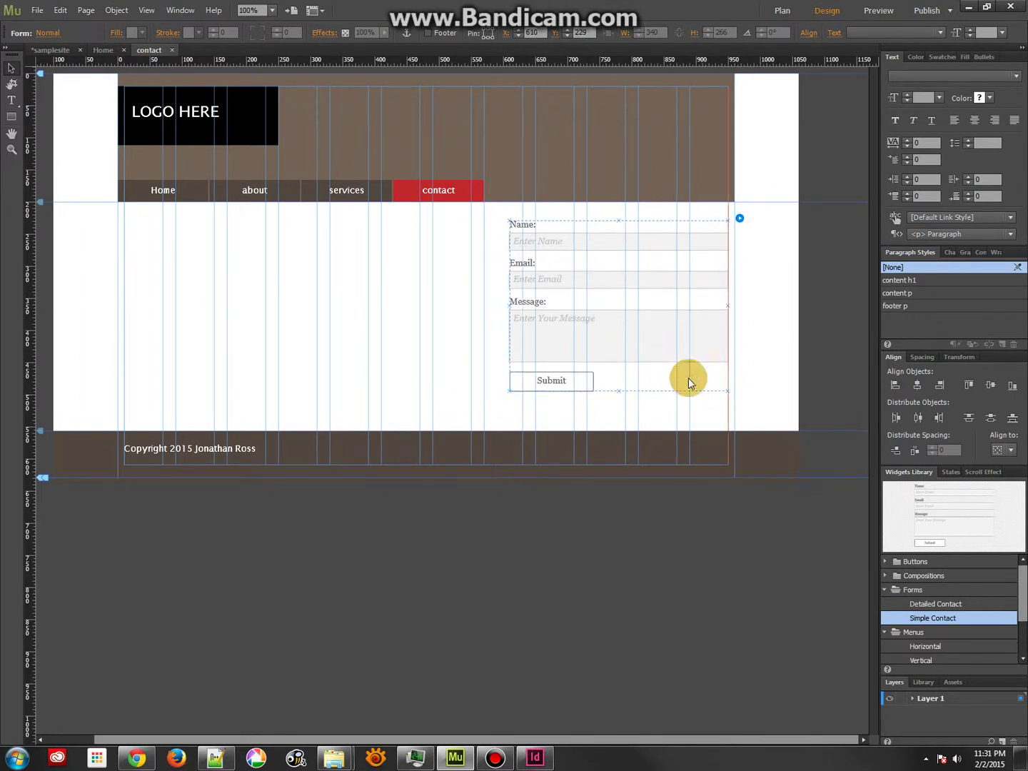
left_click_drag(509, 220, 484, 225)
left_click(359, 267)
left_click(12, 116)
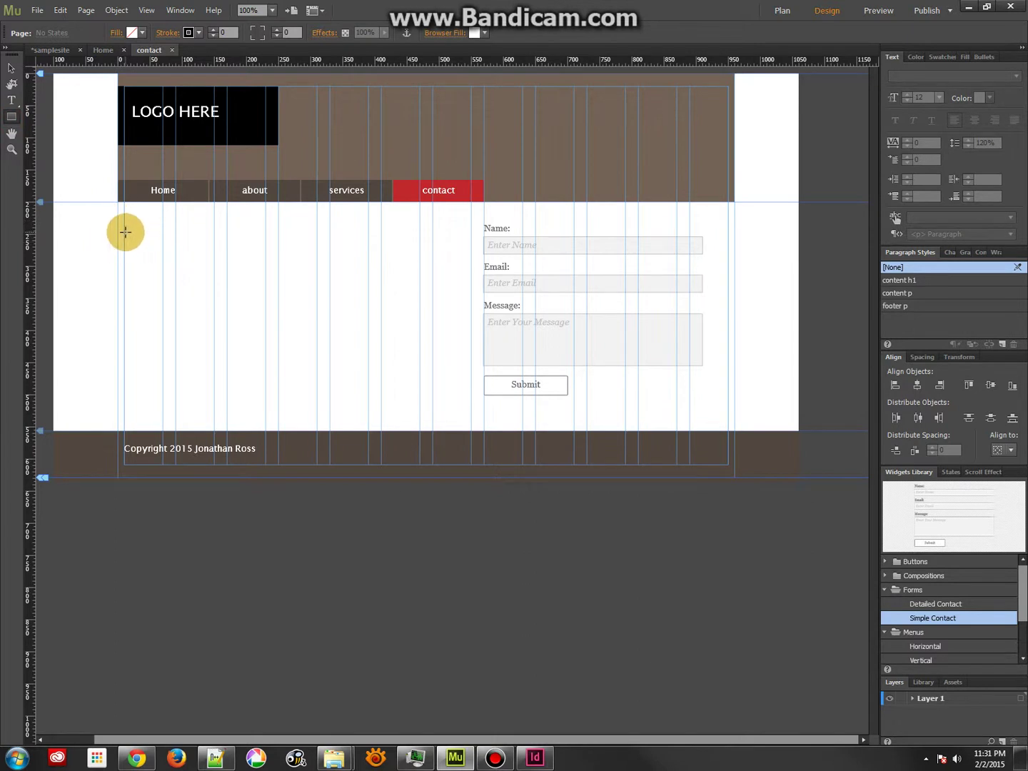
right_click(151, 270)
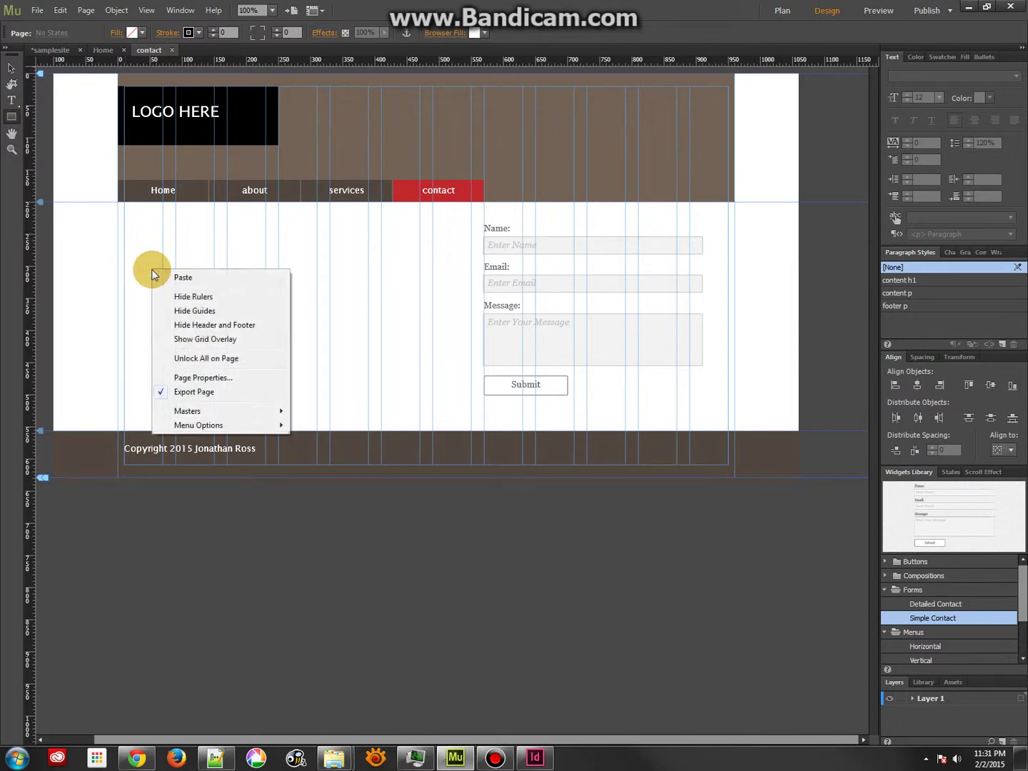
left_click(142, 257)
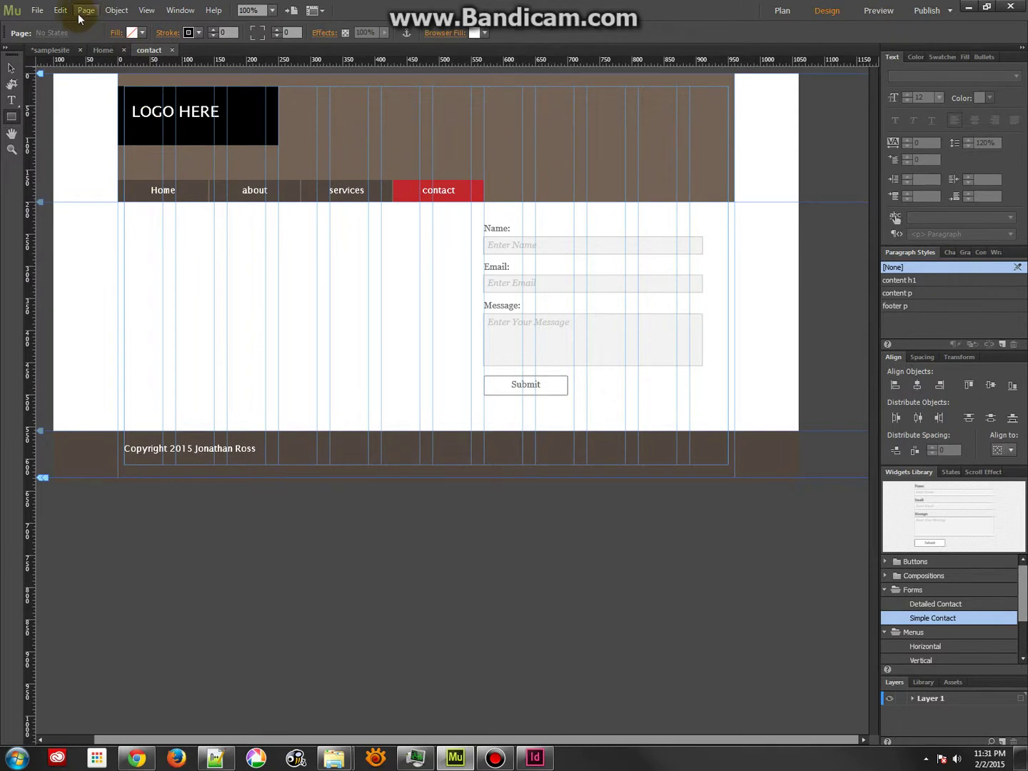
- Insert an HTML object on the contact page
left_click(126, 13)
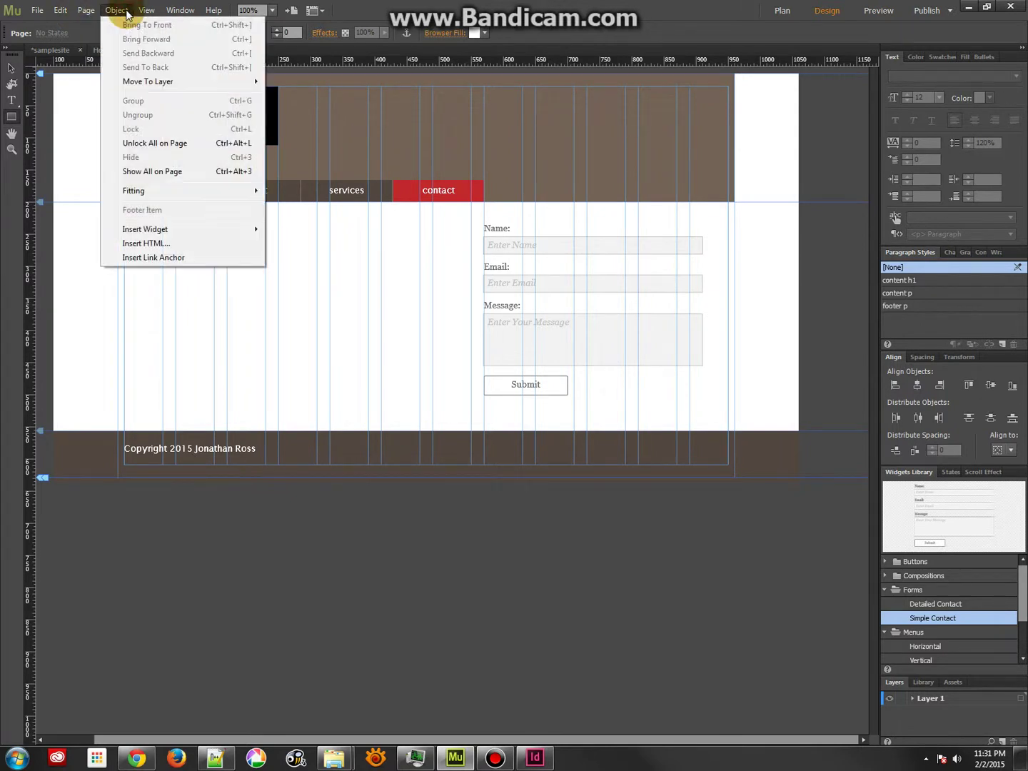
left_click(162, 243)
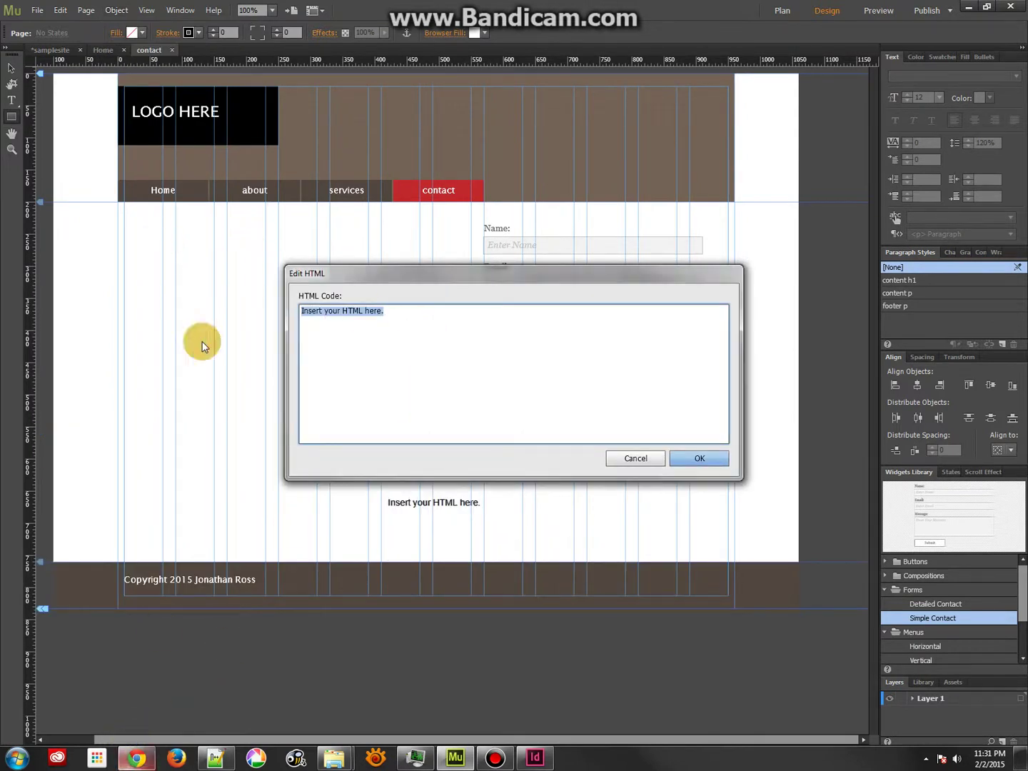
- Switch to Chrome, search for "google map asheville" and open the map of Asheville, NC
left_click(137, 758)
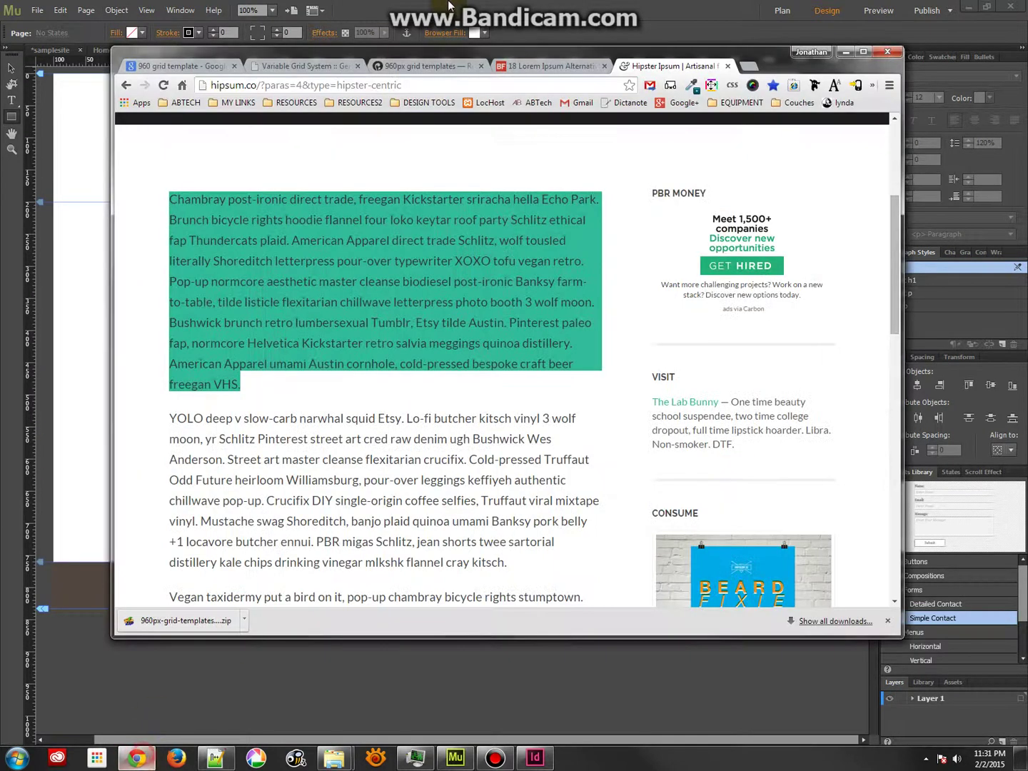
left_click(468, 89)
type("google ma")
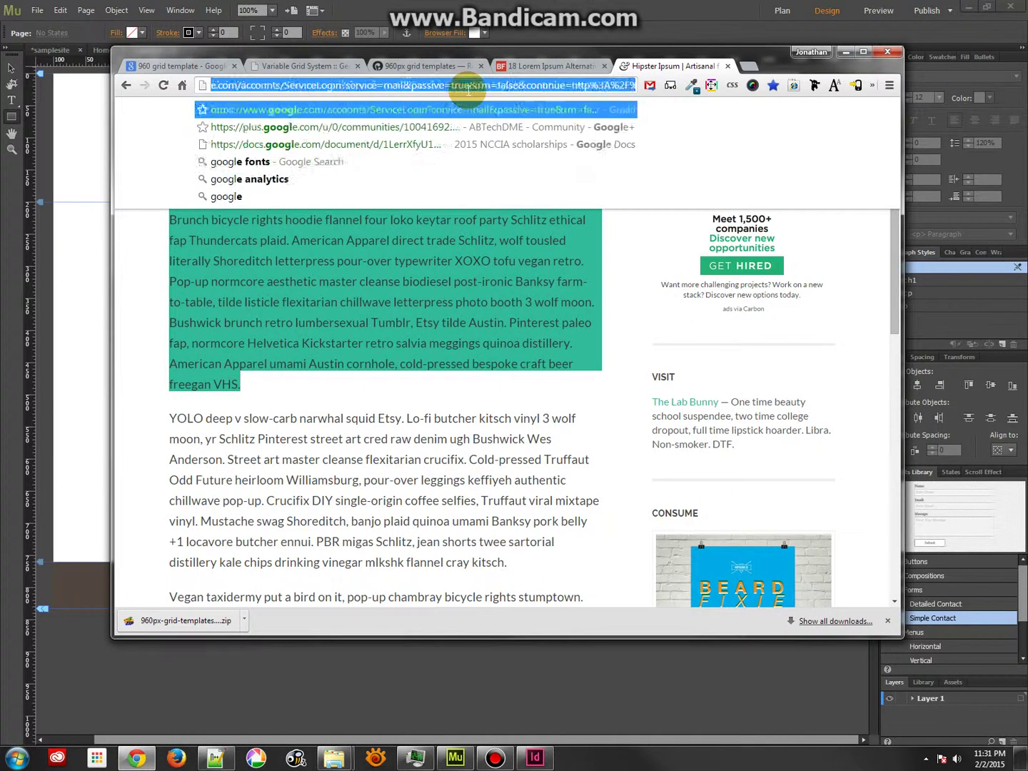
type("p ")
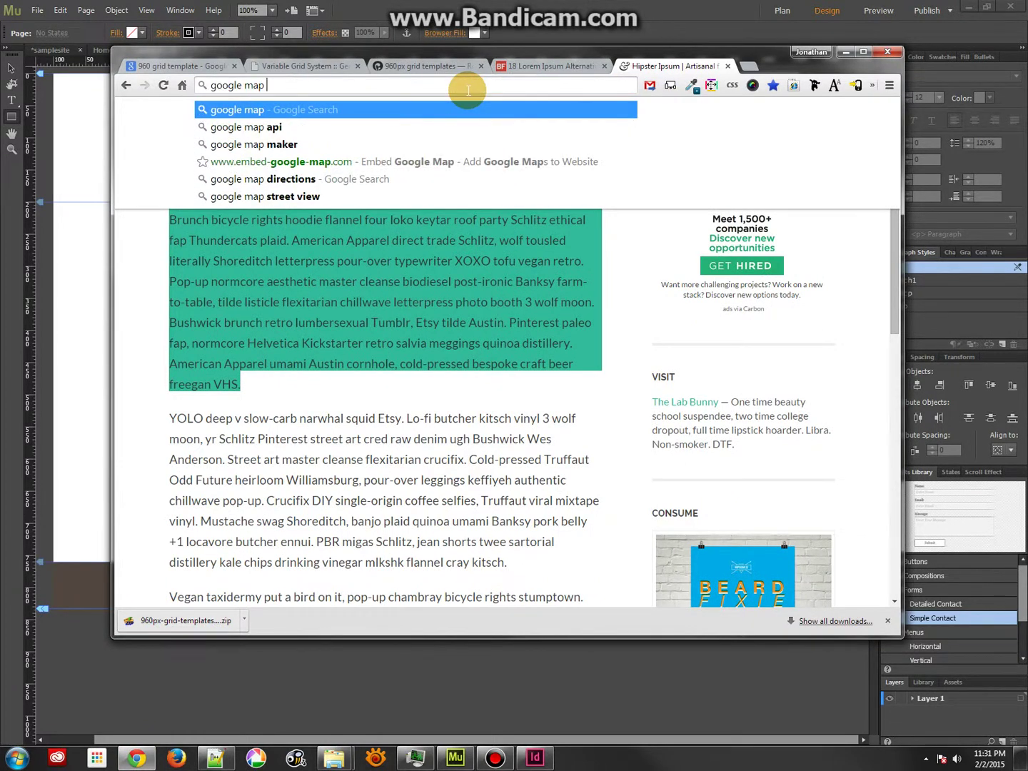
type("asheville")
key("Return")
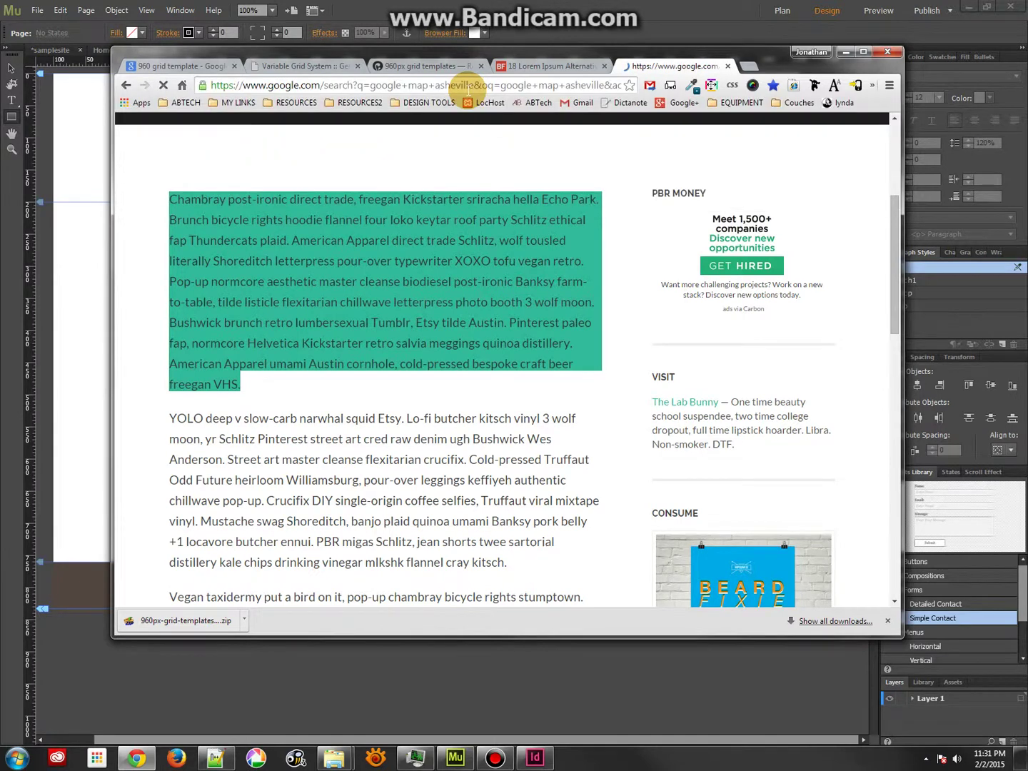
left_click(394, 283)
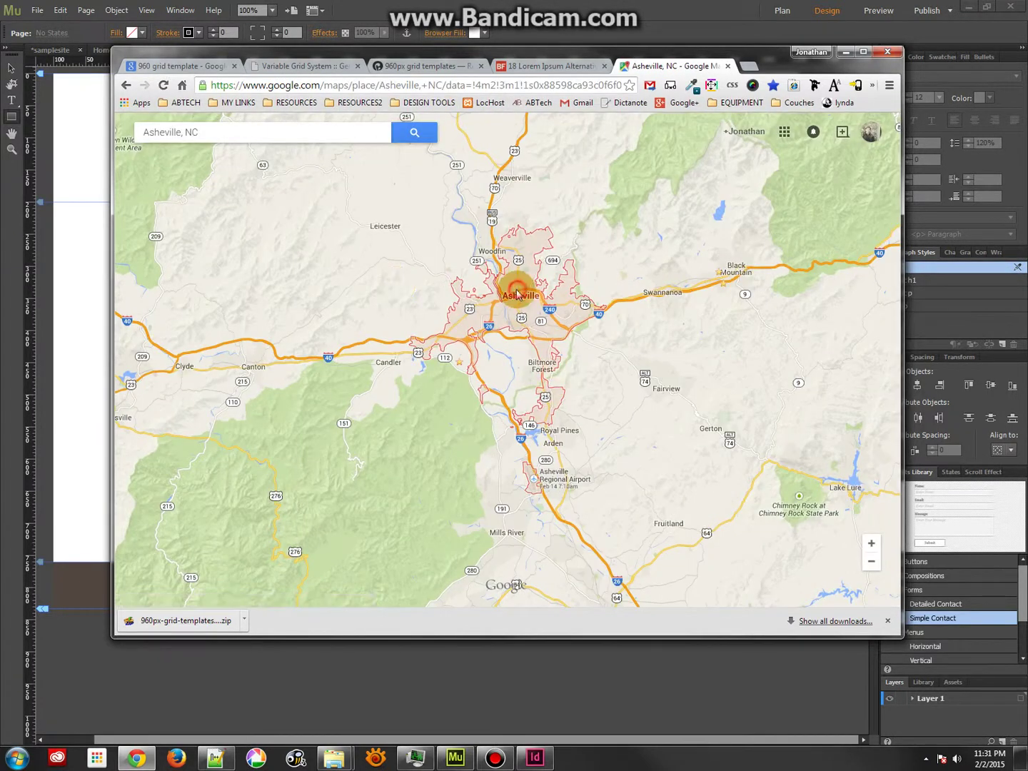
- Bring the map in close on the Asheville-Buncombe Technical Community College campus around the Balsam building
scroll(521, 311, "up", 1)
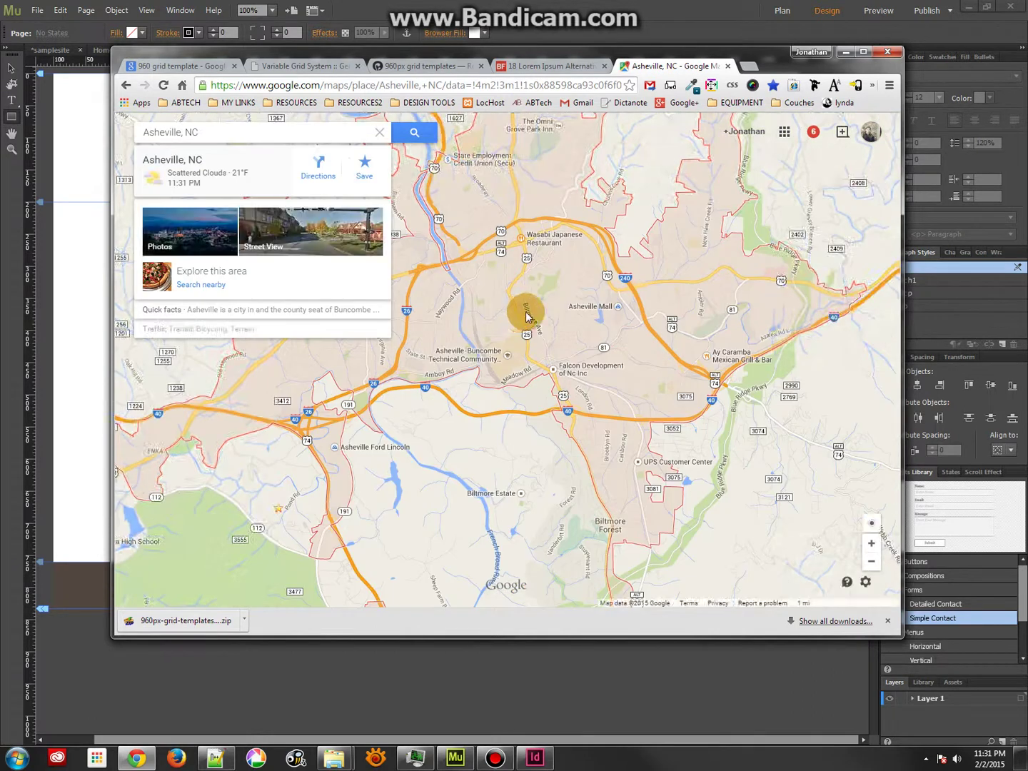
scroll(525, 318, "up", 2)
scroll(554, 339, "up", 2)
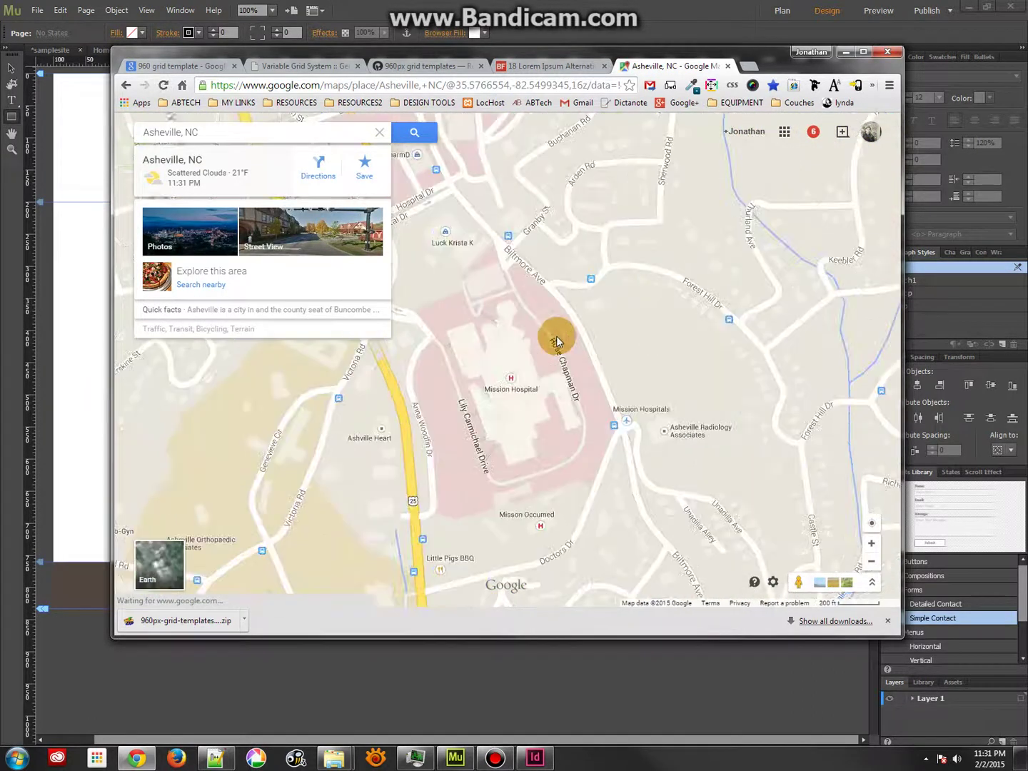
left_click_drag(700, 272, 657, 190)
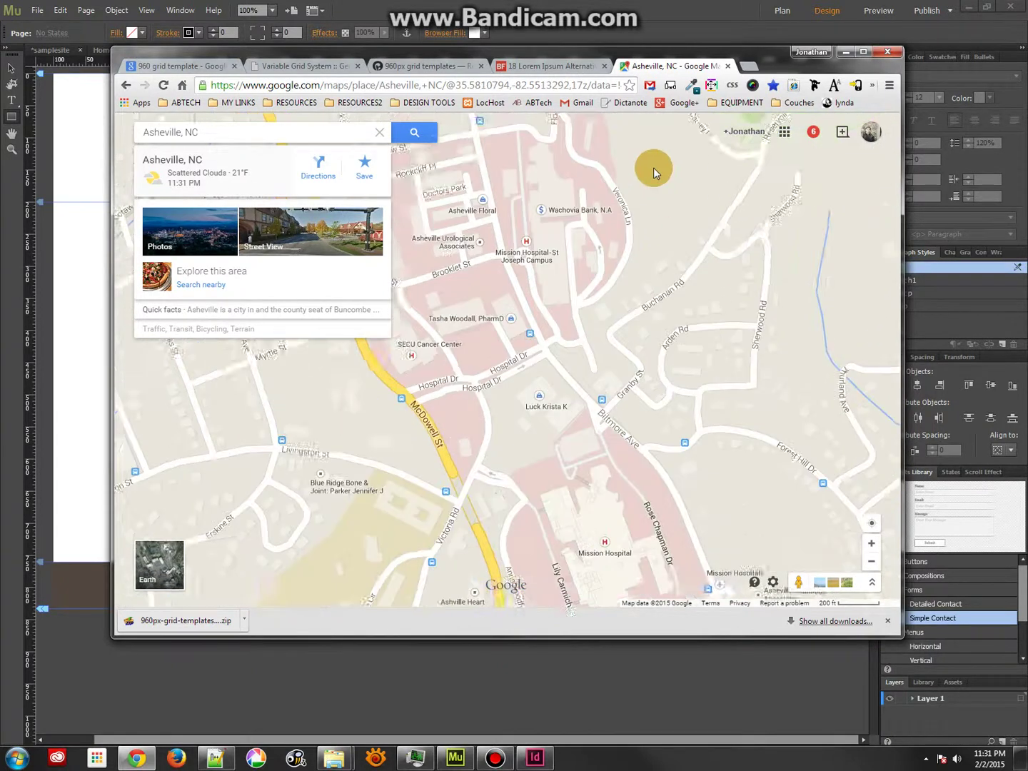
left_click_drag(679, 553, 748, 333)
left_click_drag(542, 465, 556, 247)
left_click_drag(500, 395, 714, 355)
left_click_drag(600, 428, 469, 271)
scroll(569, 264, "up", 1)
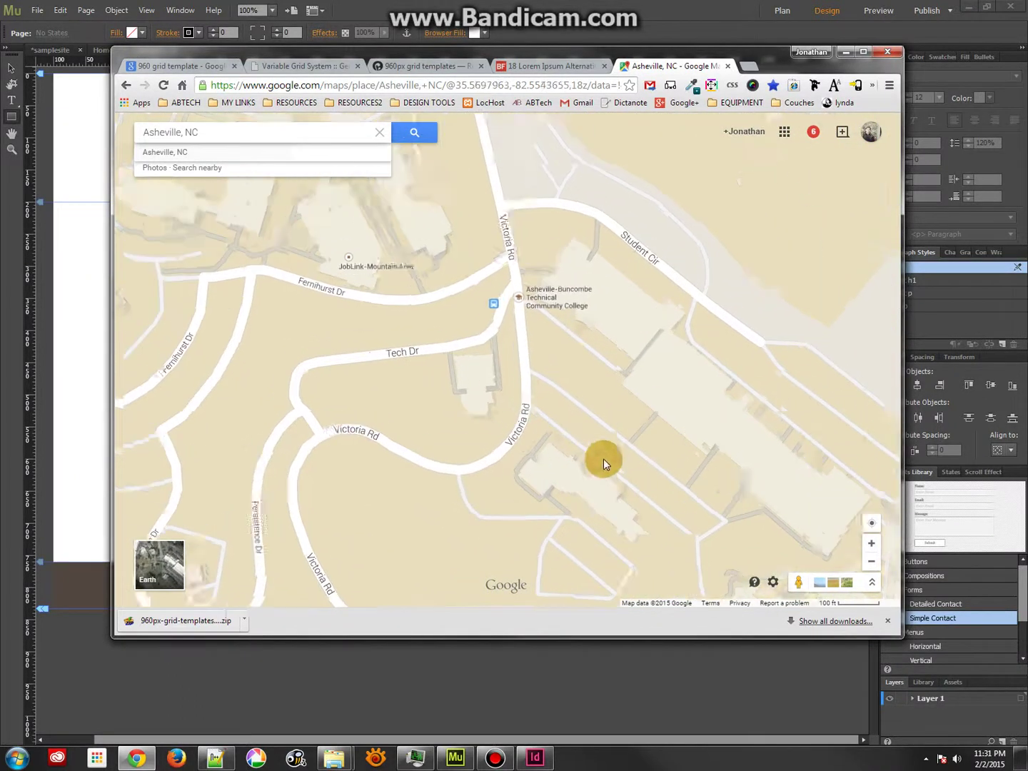
scroll(603, 475, "up", 1)
left_click_drag(618, 469, 601, 386)
scroll(634, 416, "down", 1)
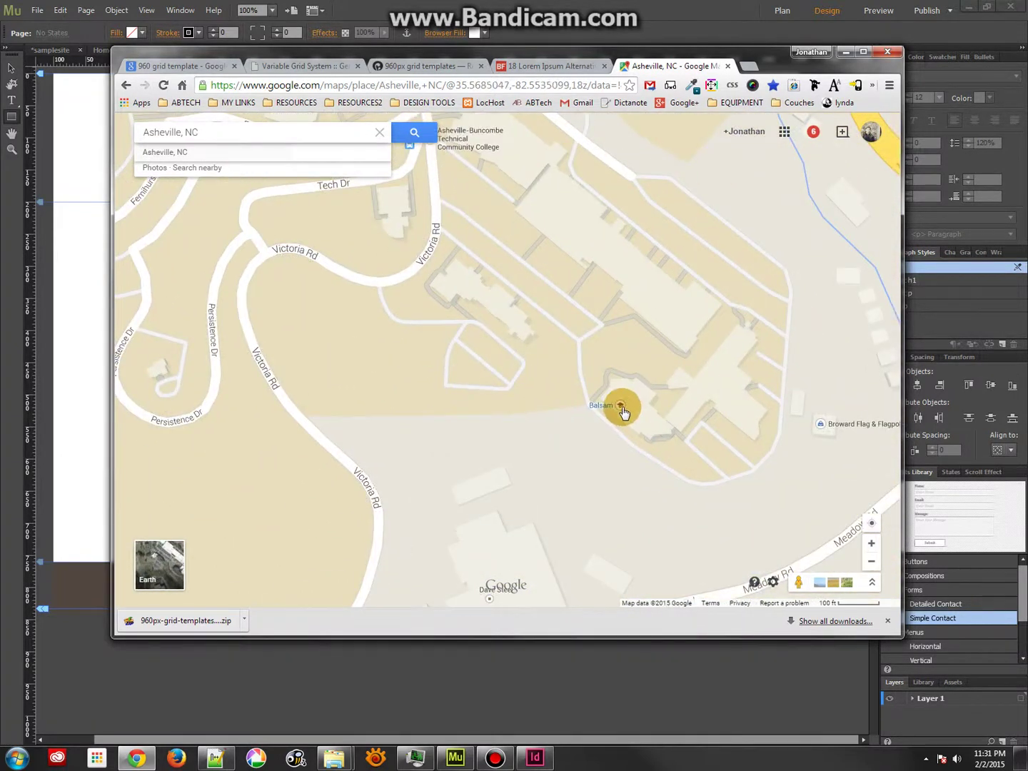
mouse_move(622, 412)
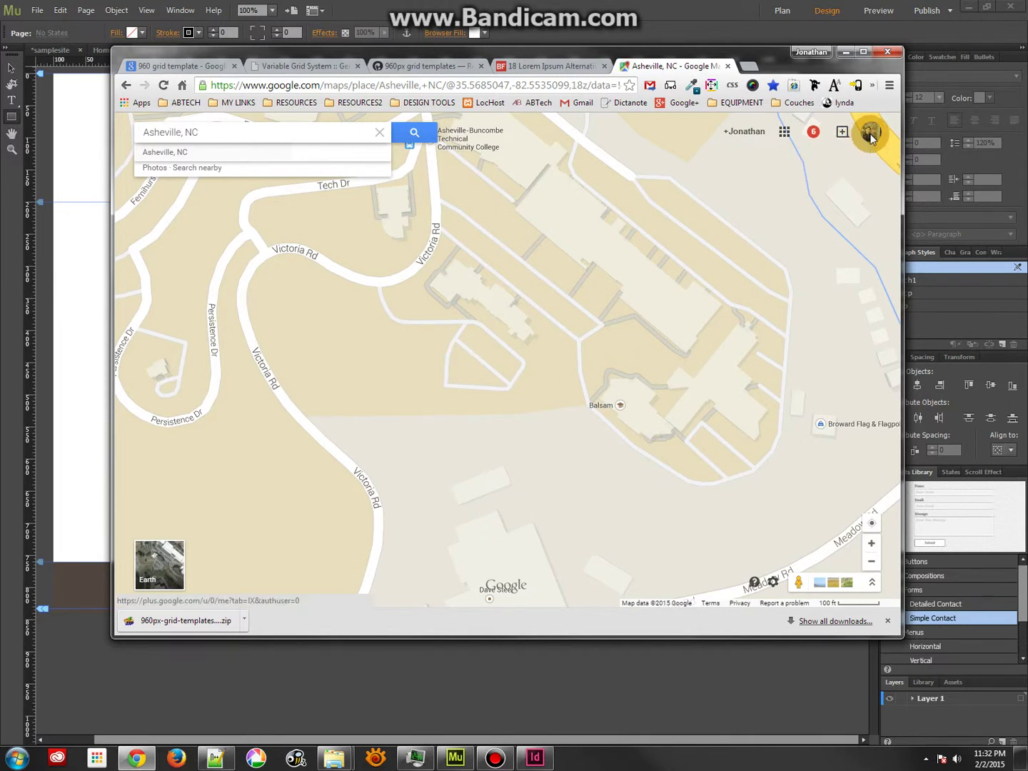
- Open the map's embed option and copy its iframe code at the Medium size
left_click(773, 582)
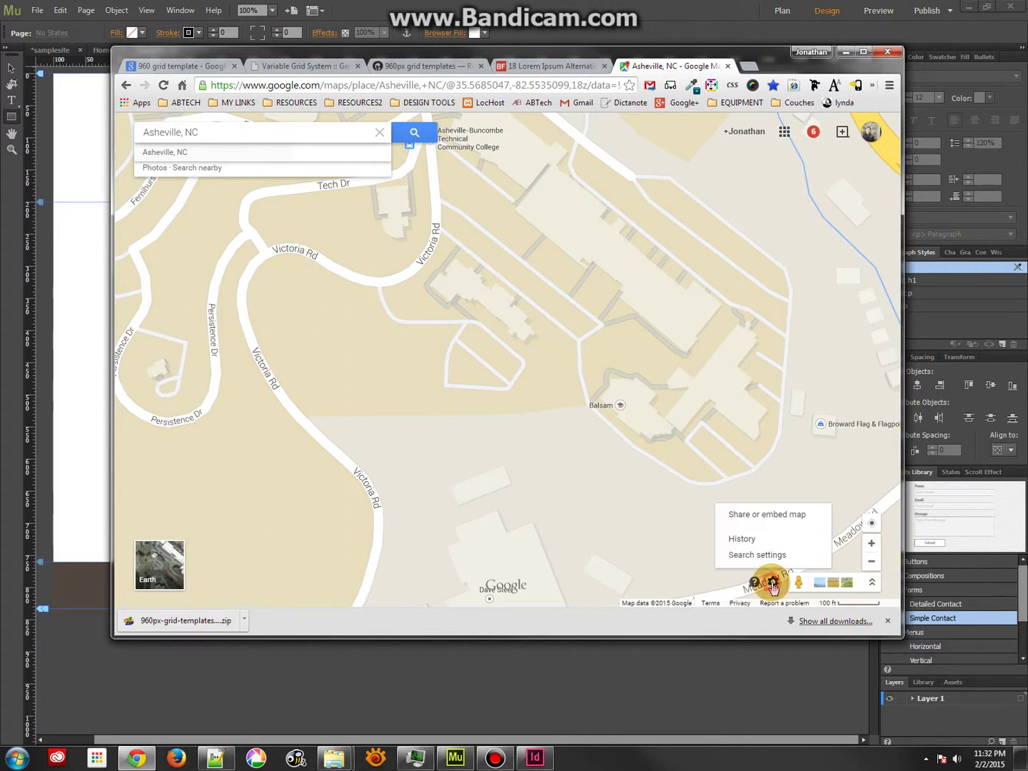
left_click(758, 514)
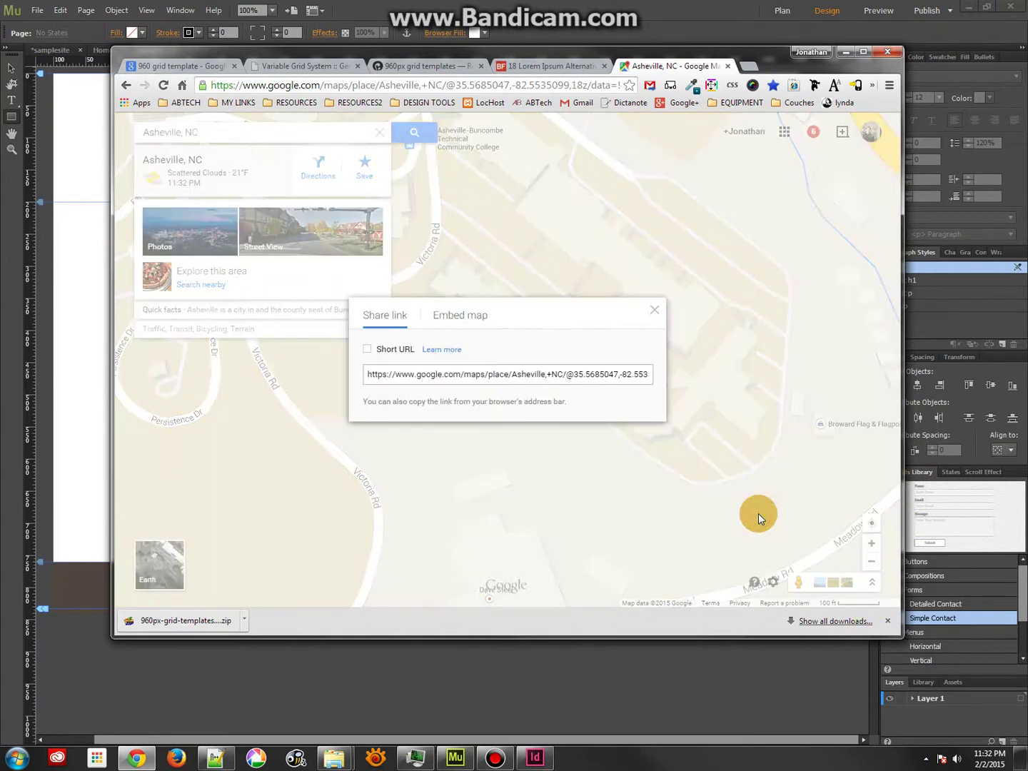
left_click(443, 314)
left_click_drag(386, 217, 941, 211)
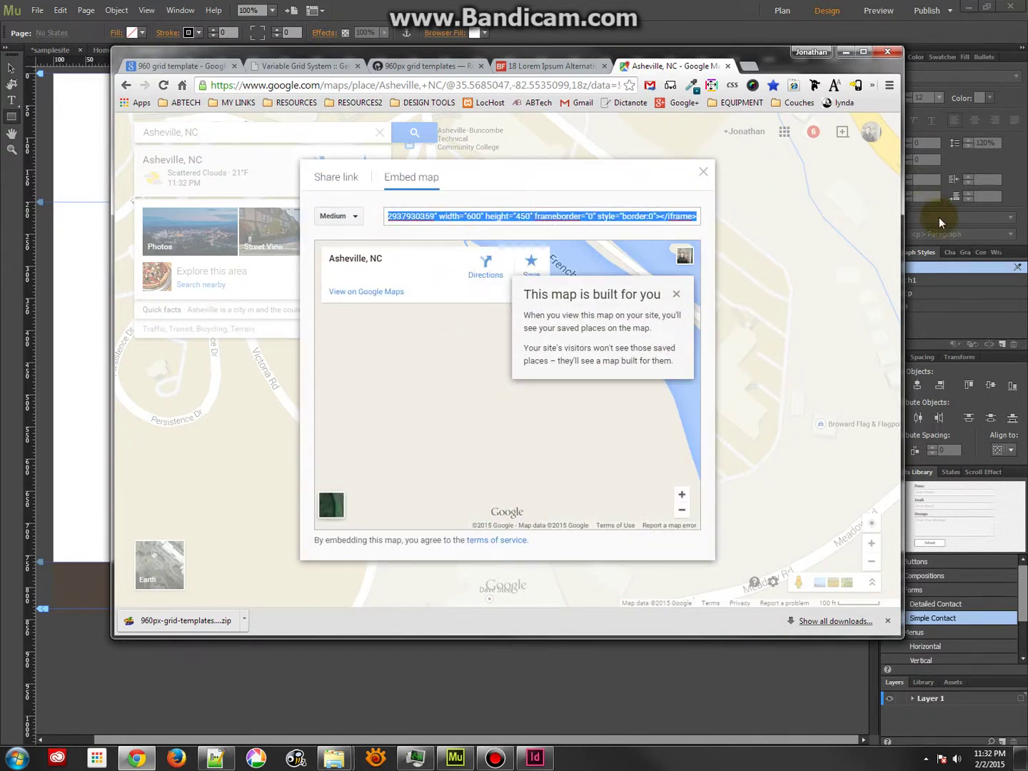
- Switch back to Adobe Muse and insert the copied Google Maps iframe code as the HTML object's content
left_click(307, 719)
key("ctrl+v")
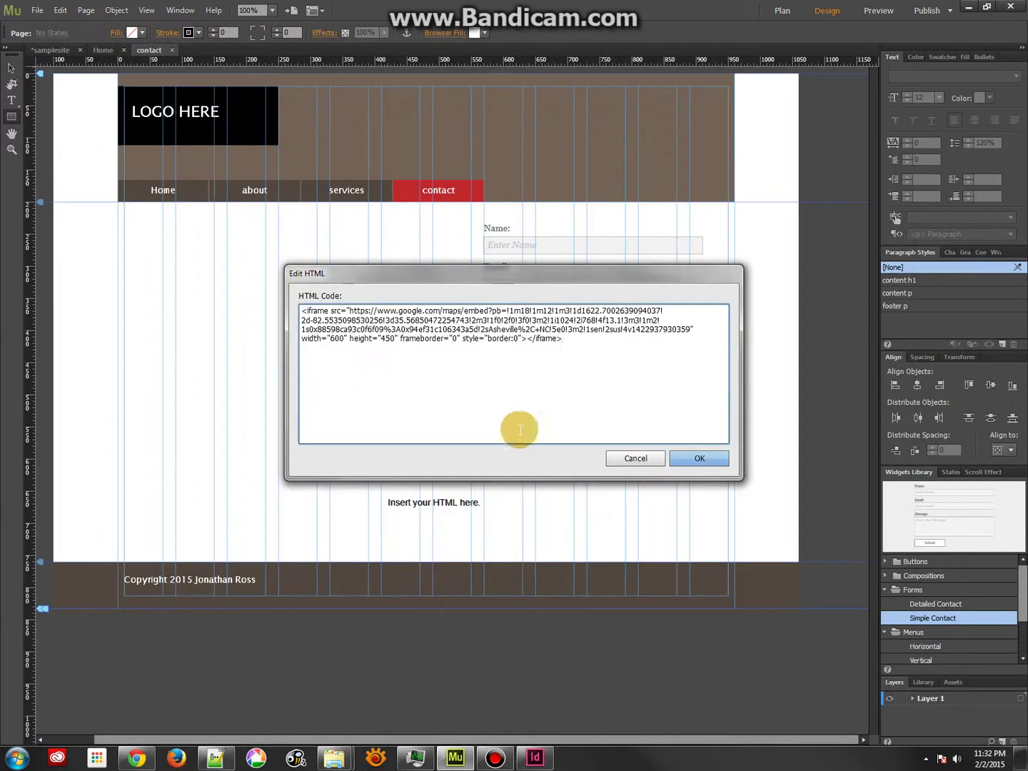
left_click(705, 459)
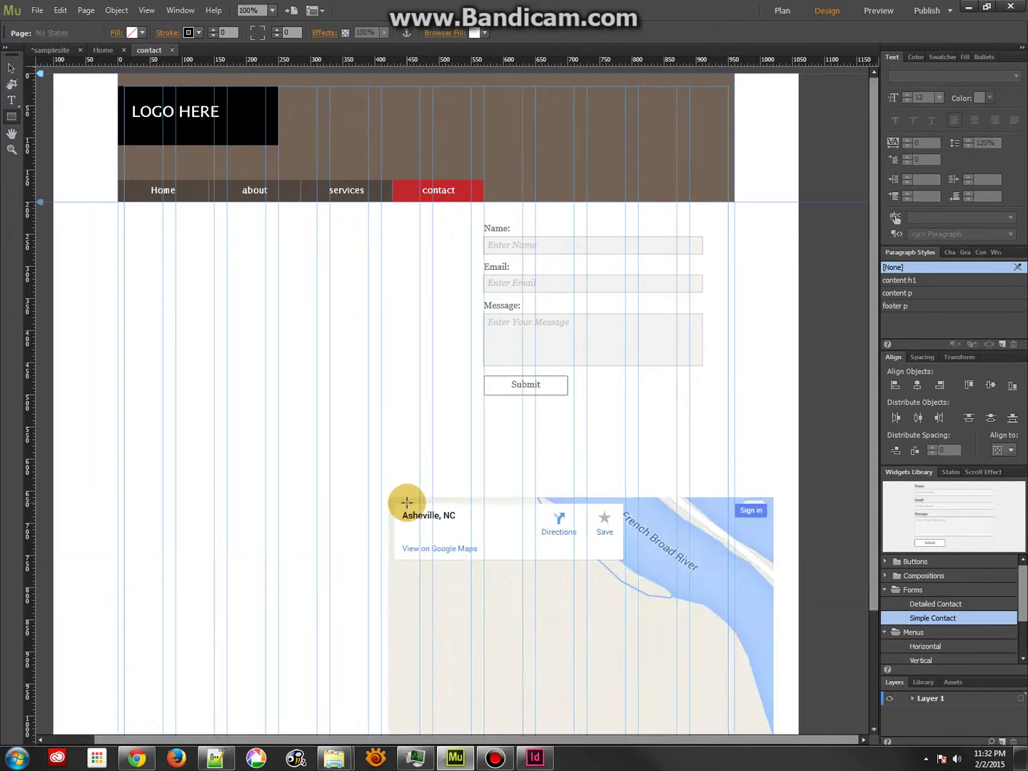
- Move the embedded map beneath the navigation menu at the content area's left edge, at about X 0, Y 212
left_click(454, 519)
left_click(12, 68)
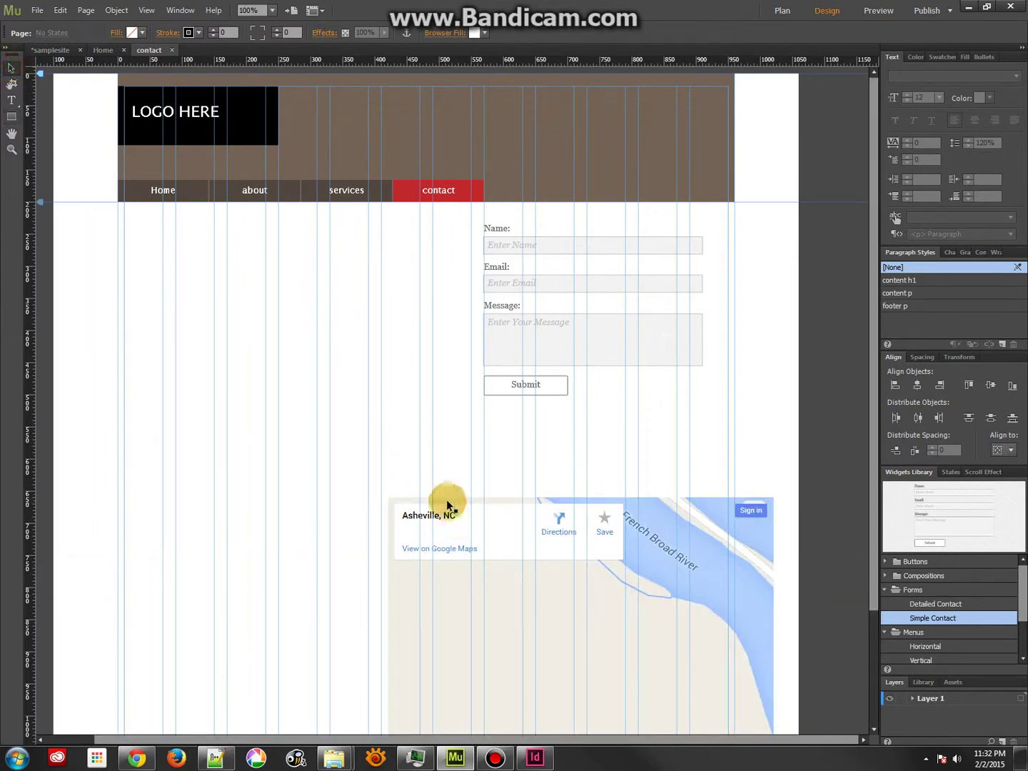
left_click(477, 523)
left_click_drag(511, 544, 242, 259)
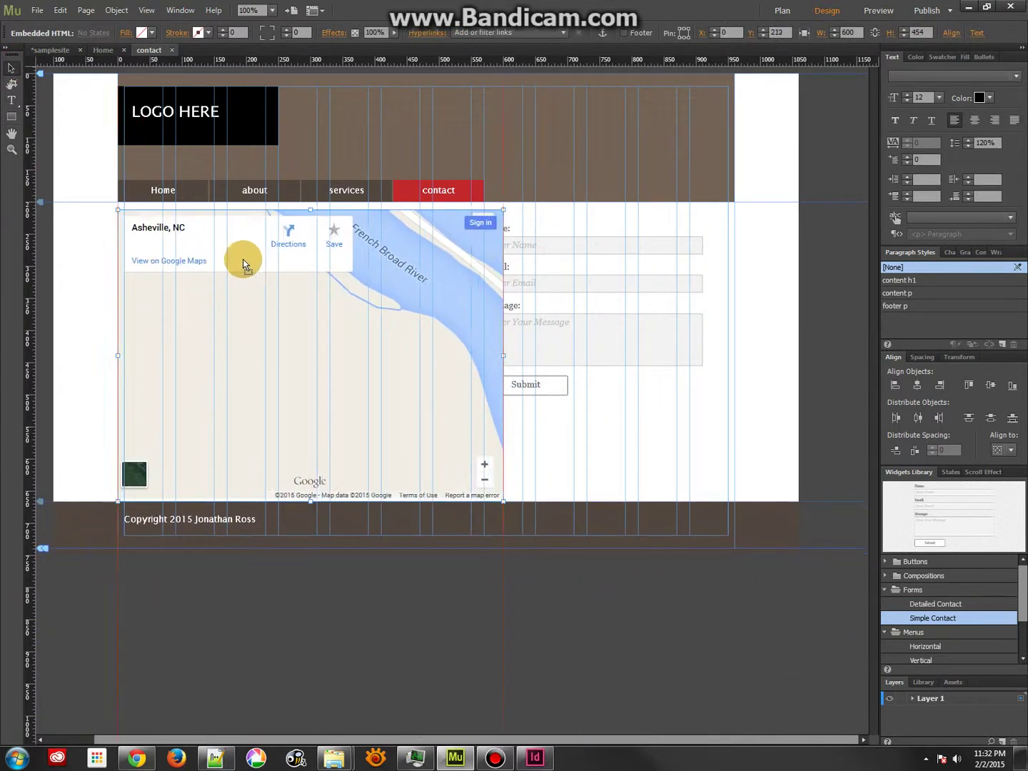
- Try resizing the embedded map to about 550 by 320 pixels, and undo the resize
left_click_drag(502, 499, 470, 419)
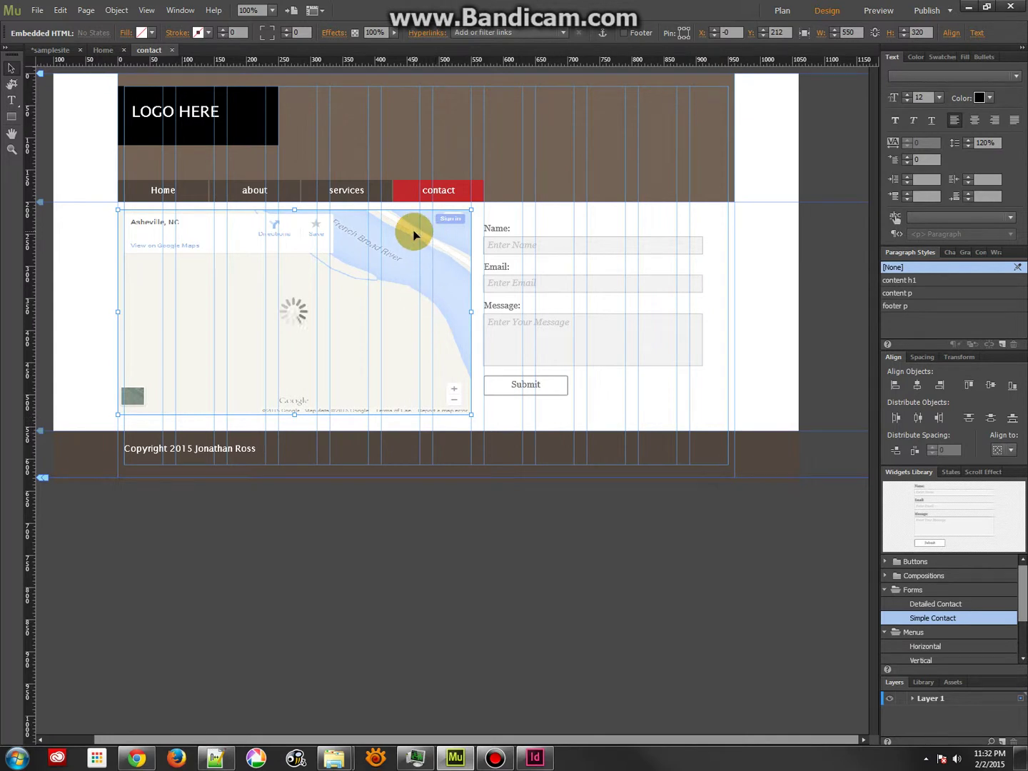
key("ctrl+z")
key("ctrl+z")
- Place the map at about X 0, Y 231 and the contact form at X 620, aligned with the map's top edge
mouse_move(397, 252)
left_mouse_down()
mouse_move(395, 241)
mouse_move(412, 243)
left_mouse_up()
left_click_drag(573, 248, 561, 248)
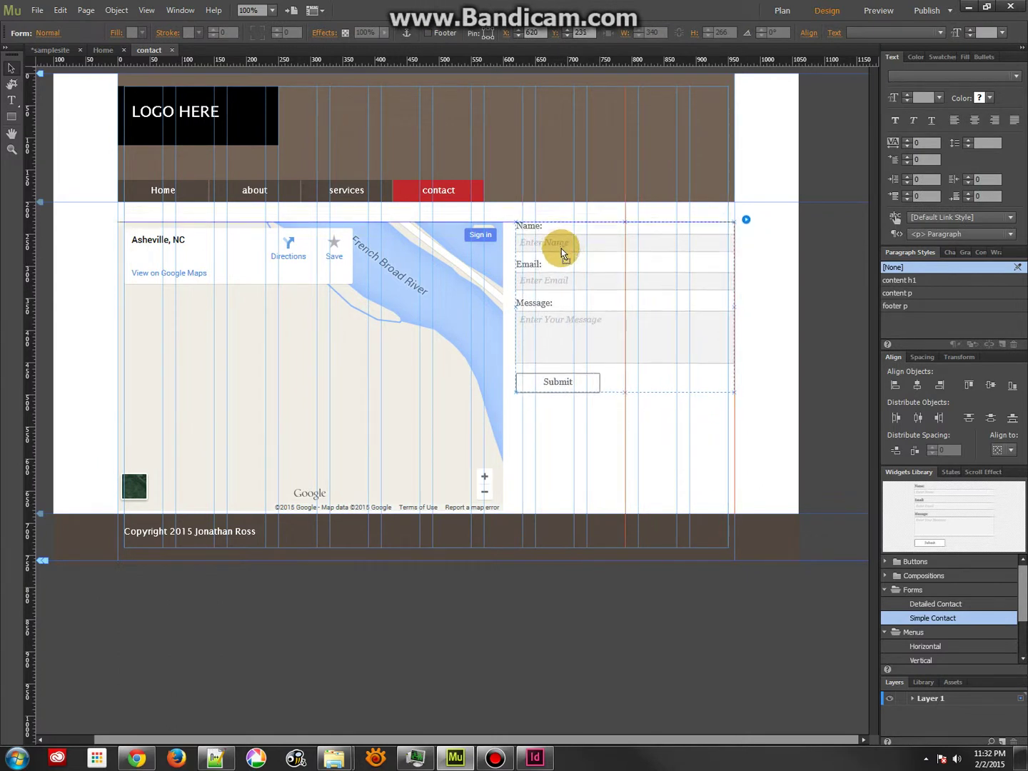
left_click(457, 256)
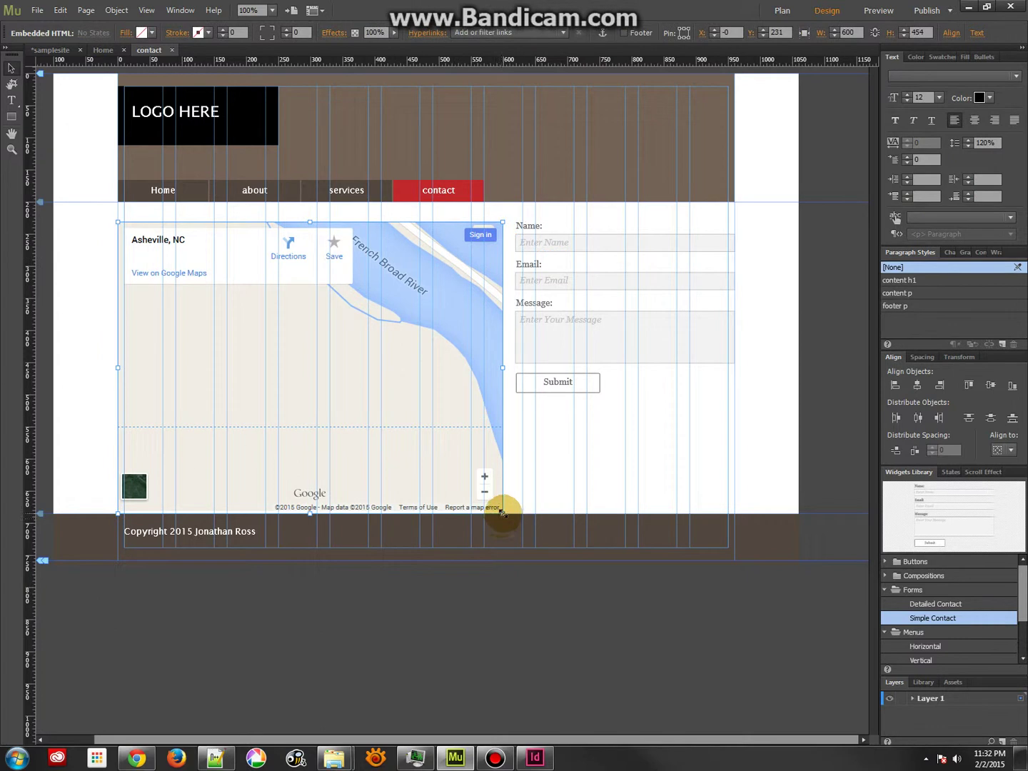
left_click(513, 513)
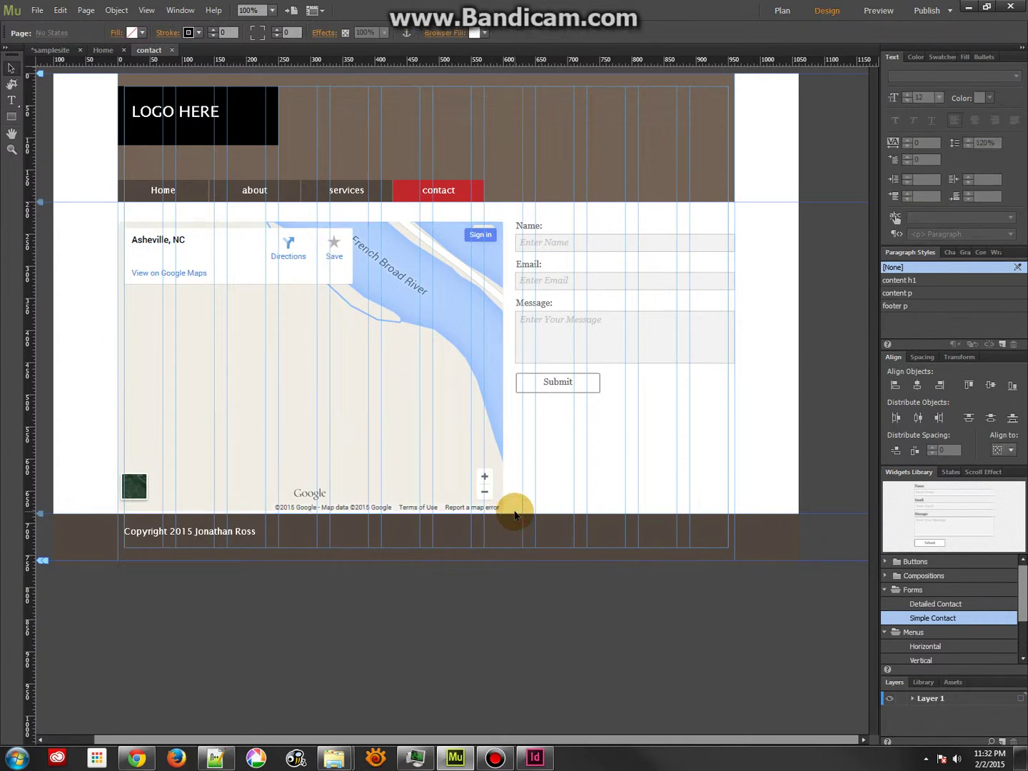
- Close the contact page and open the services page for editing
left_click(172, 50)
left_click_drag(550, 119, 503, 130)
double_click(503, 130)
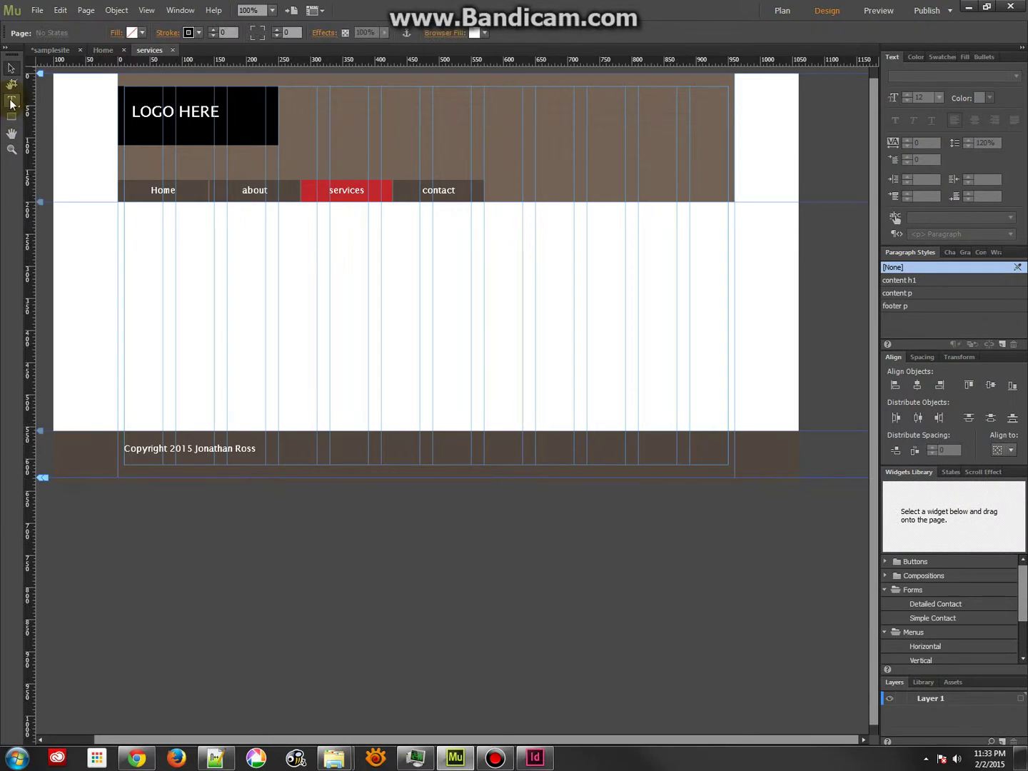
- Add a Vertical menu widget at the right edge of the content area, at about X 780, Y 226, and open its options
left_click(933, 615)
left_click_drag(923, 657, 658, 233)
left_click(667, 255)
left_click(746, 216)
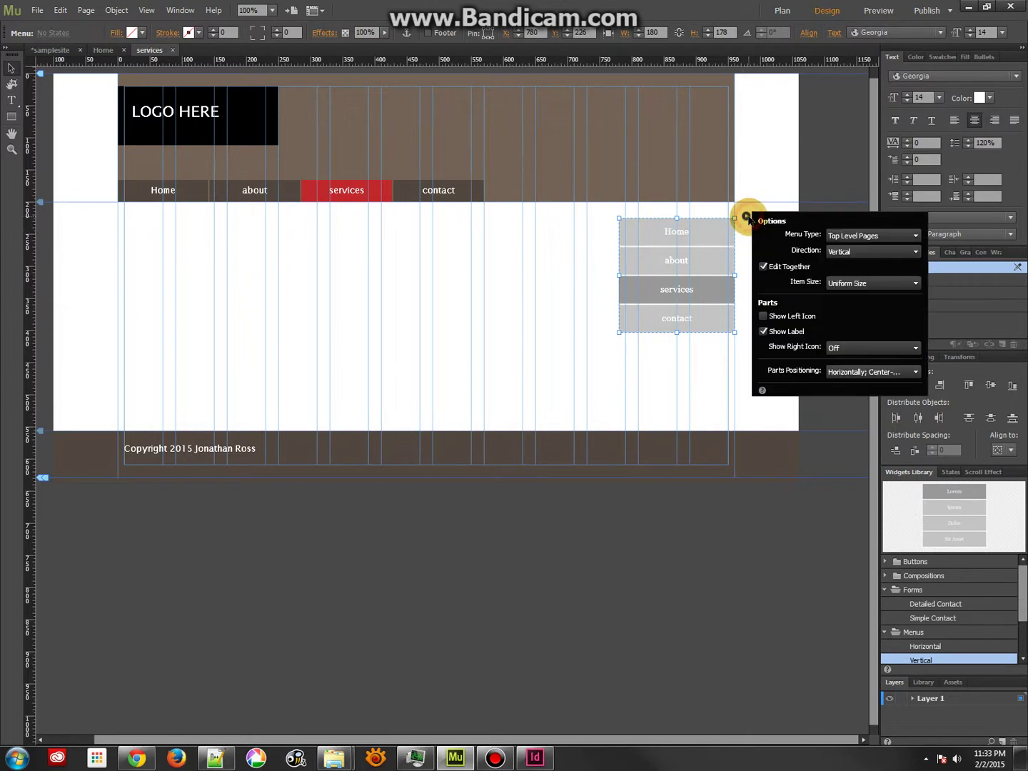
- Try the Manual menu type on the vertical menu, starting from Top Level Pages
left_click(843, 236)
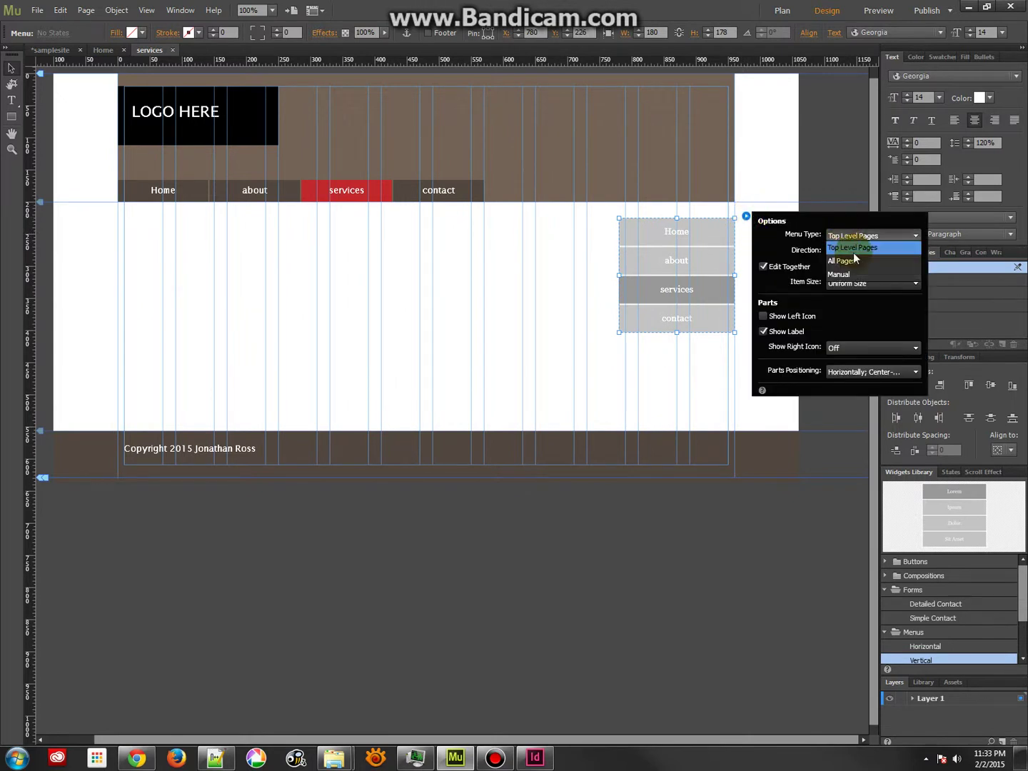
left_click(853, 245)
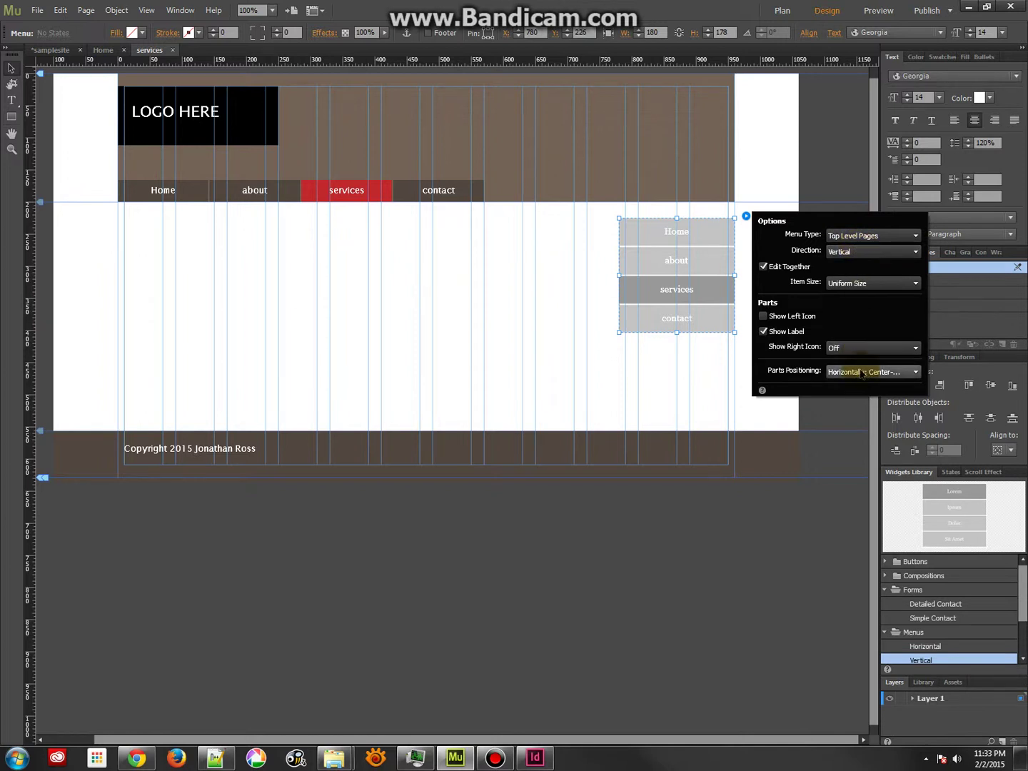
left_click(865, 236)
left_click(865, 236)
left_click(865, 236)
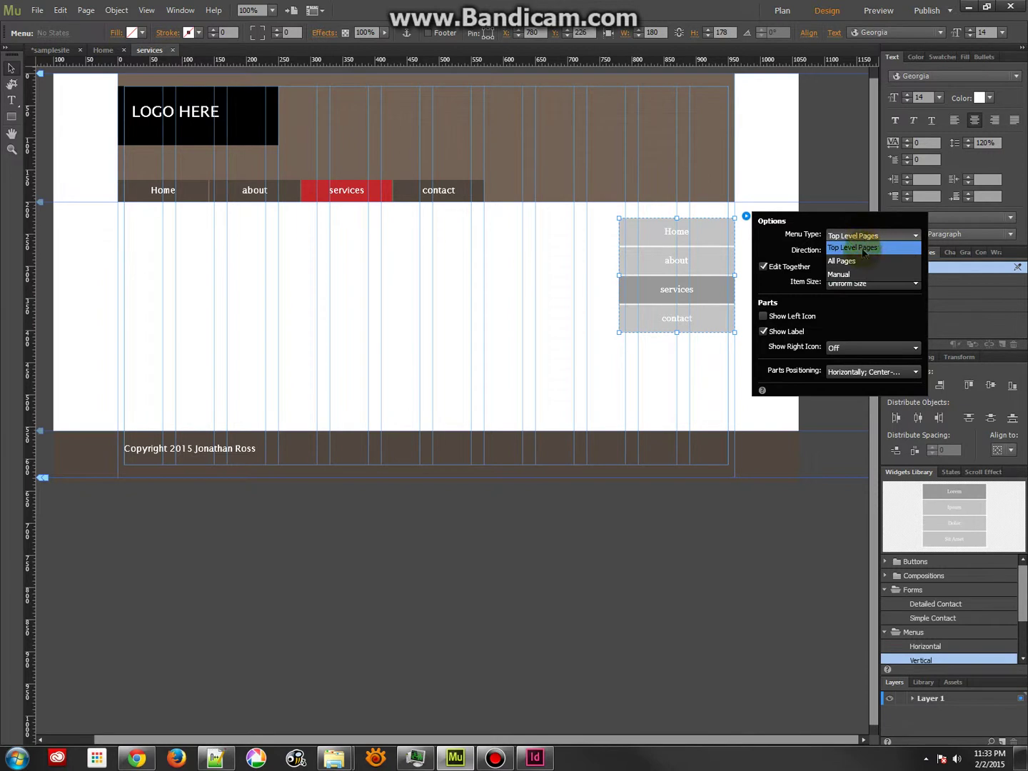
left_click(856, 276)
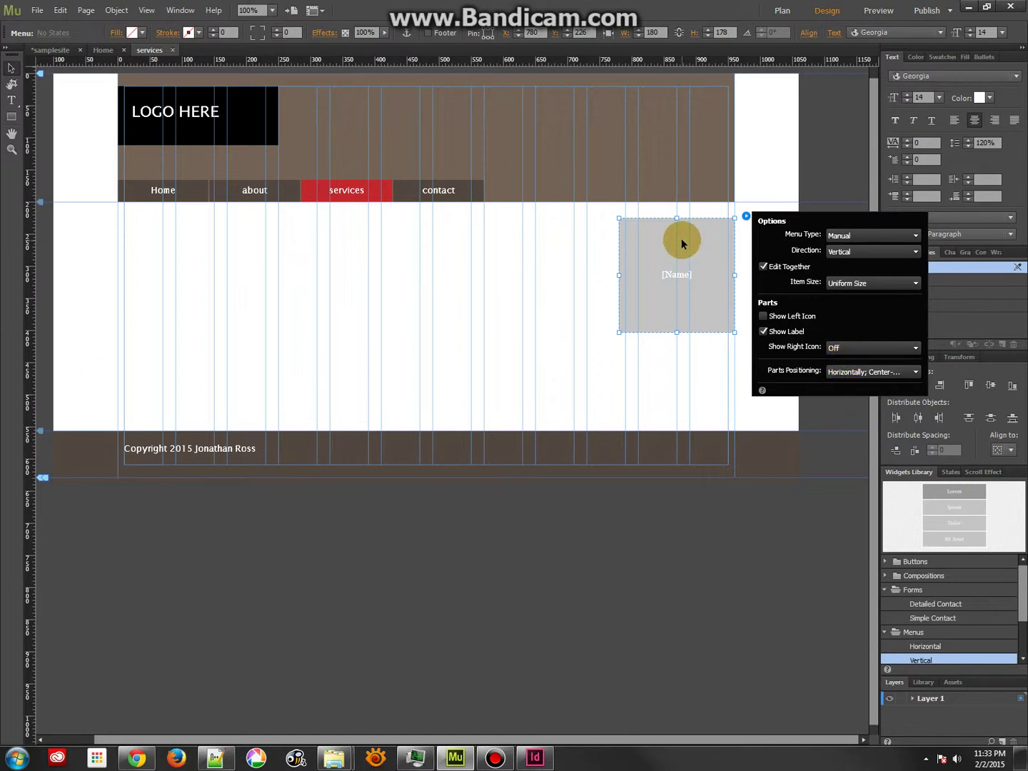
- Set the vertical menu's type to All Pages and inspect its services item and service 1 submenu item
left_click(883, 242)
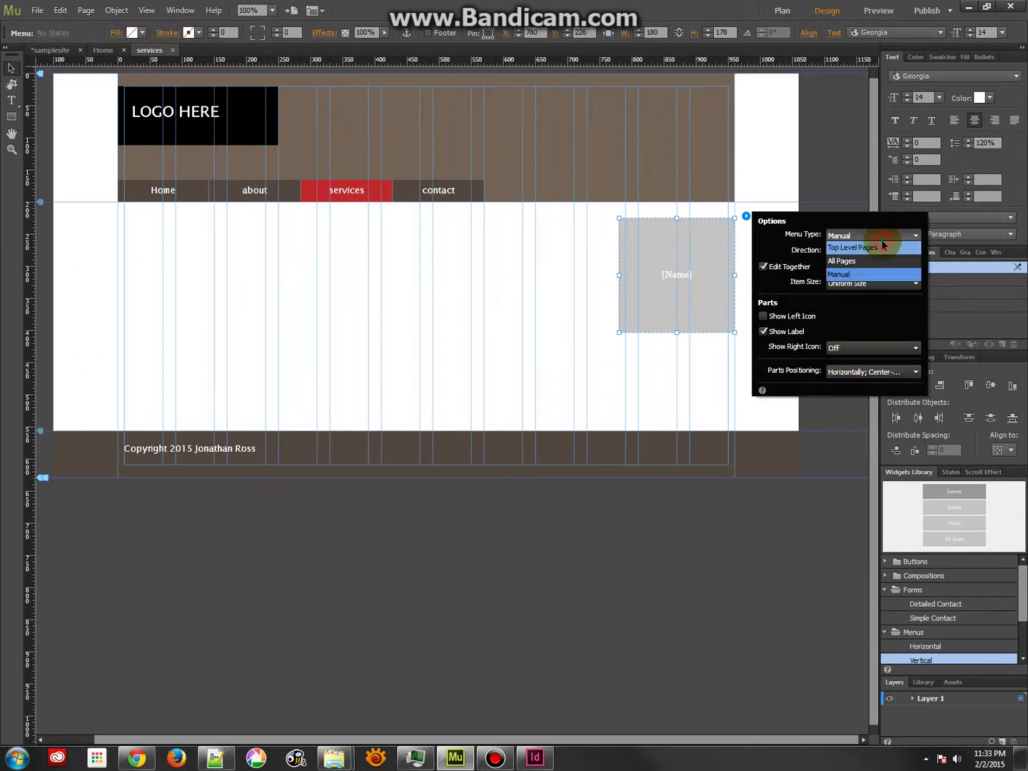
left_click(845, 261)
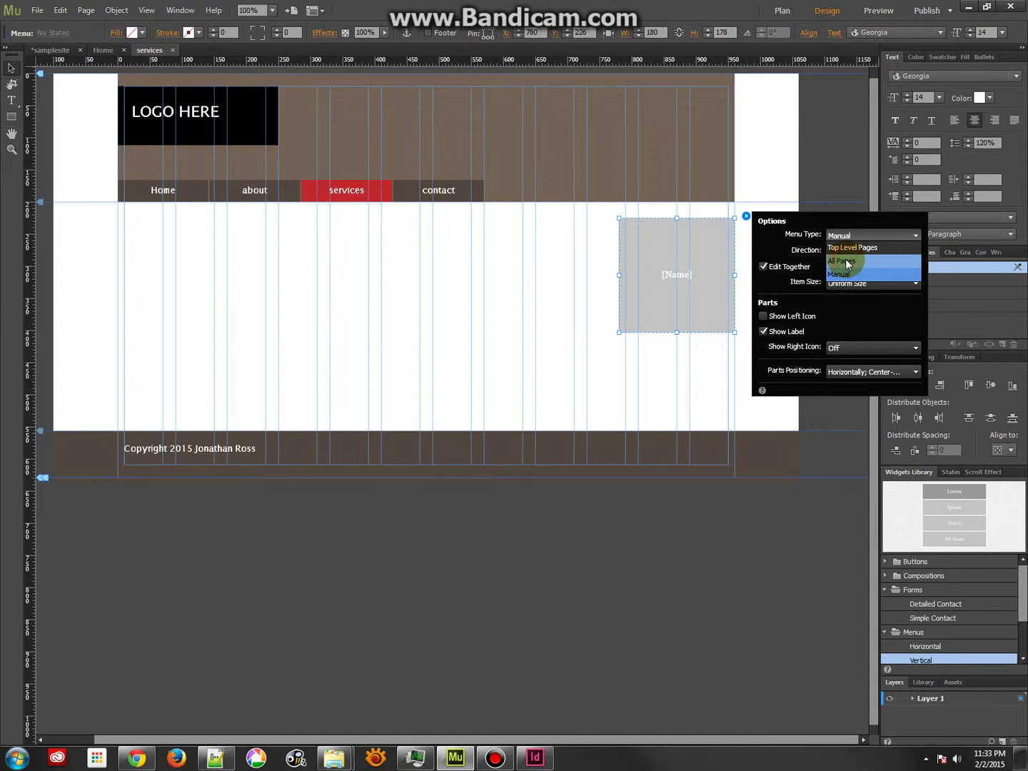
left_click(659, 259)
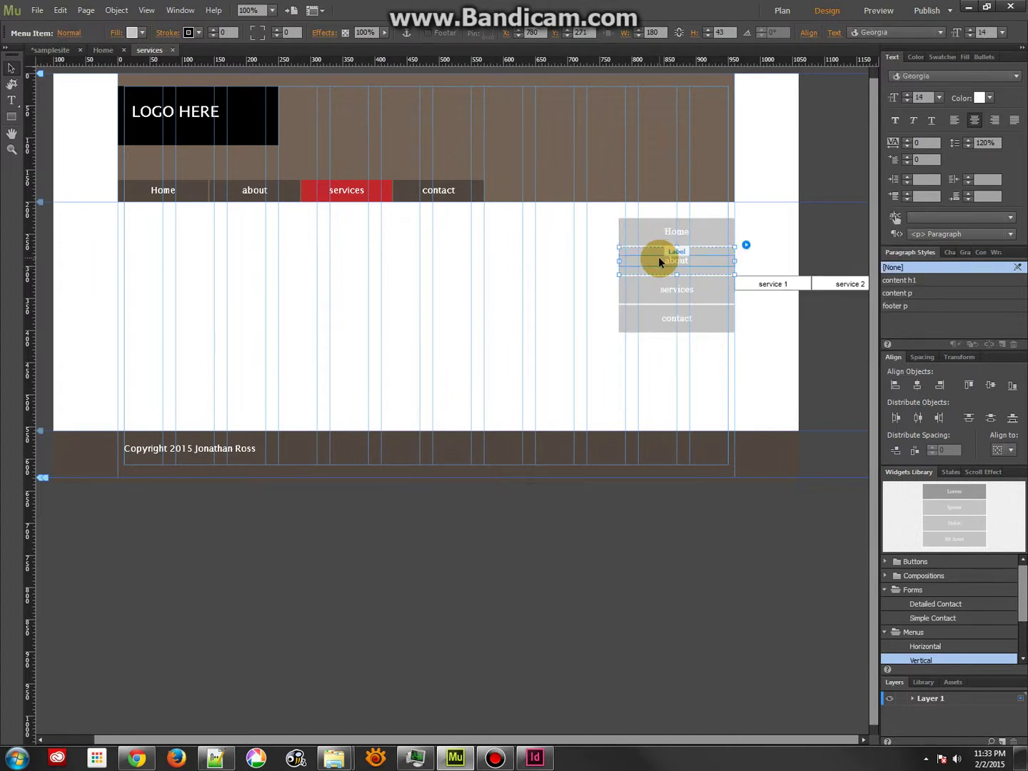
left_click(771, 284)
left_click(778, 282)
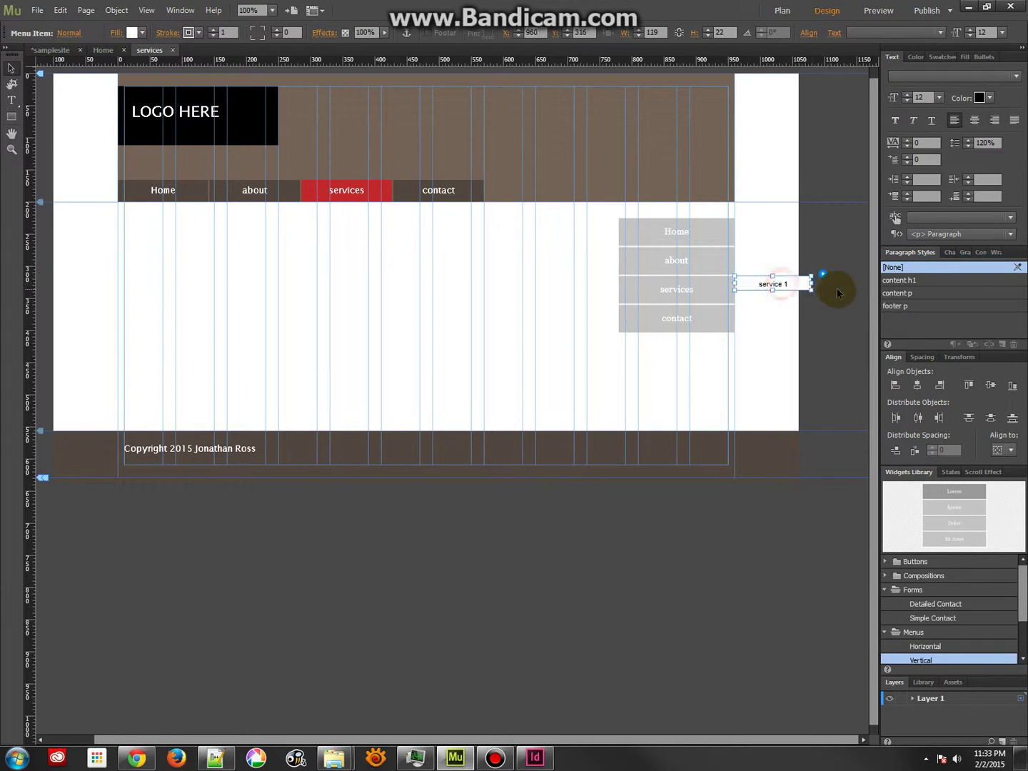
left_click(714, 286)
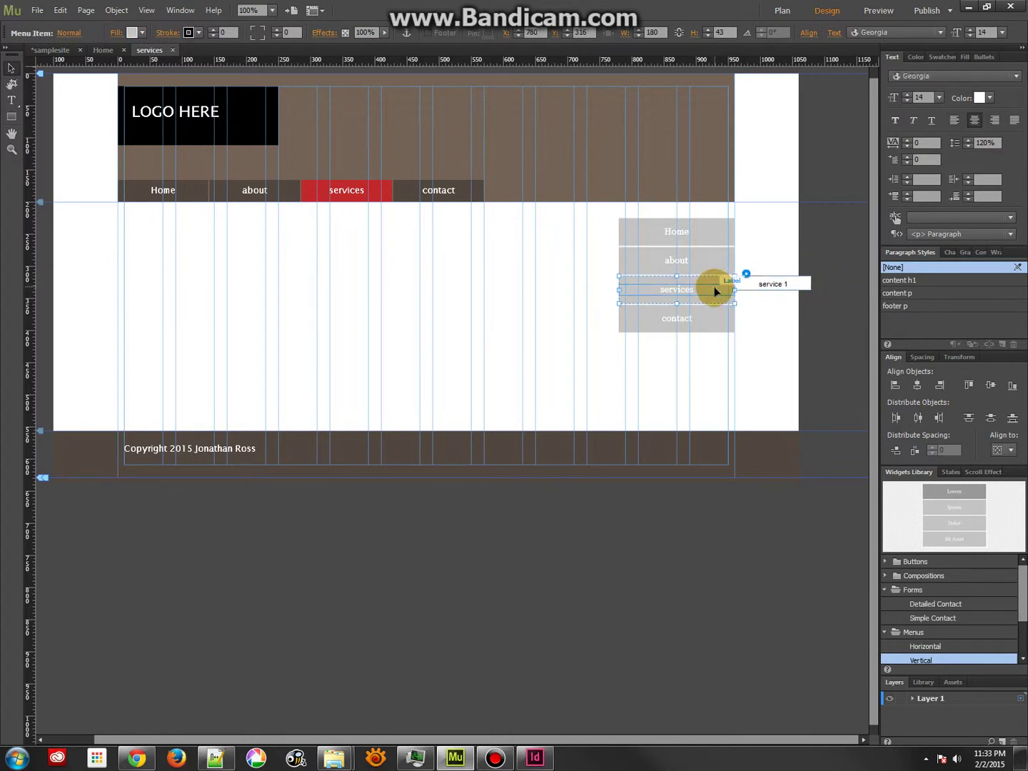
- Delete the vertical menu from the services page and close the page
left_click(716, 224)
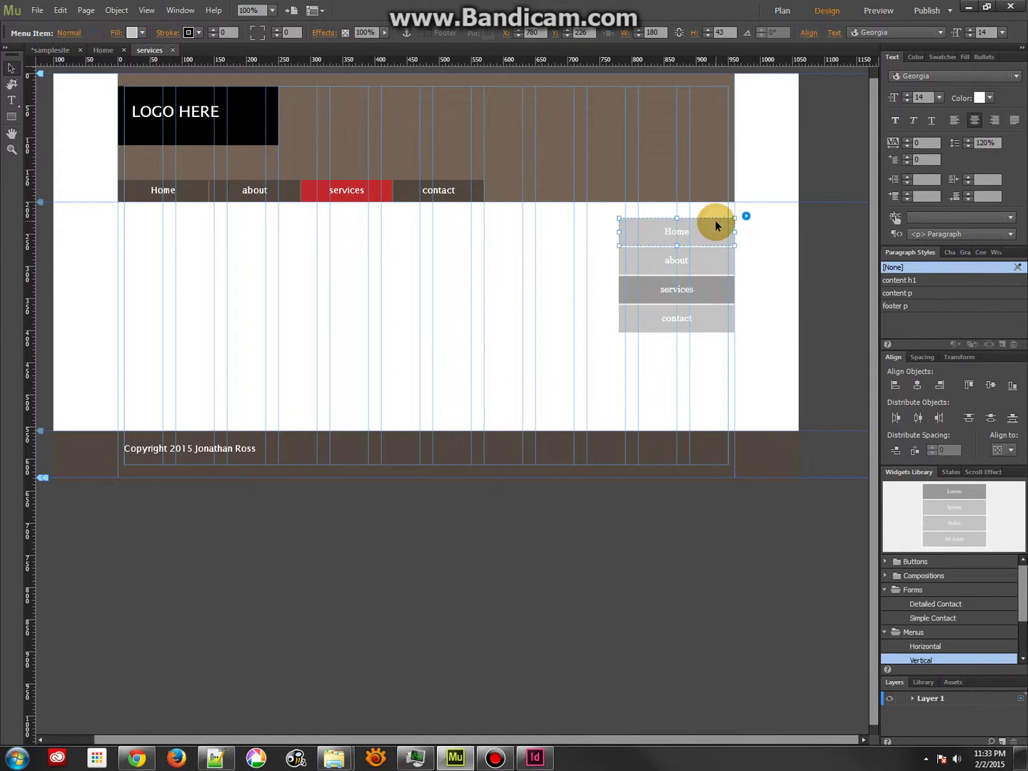
left_click(792, 228)
left_click(704, 241)
key("Delete")
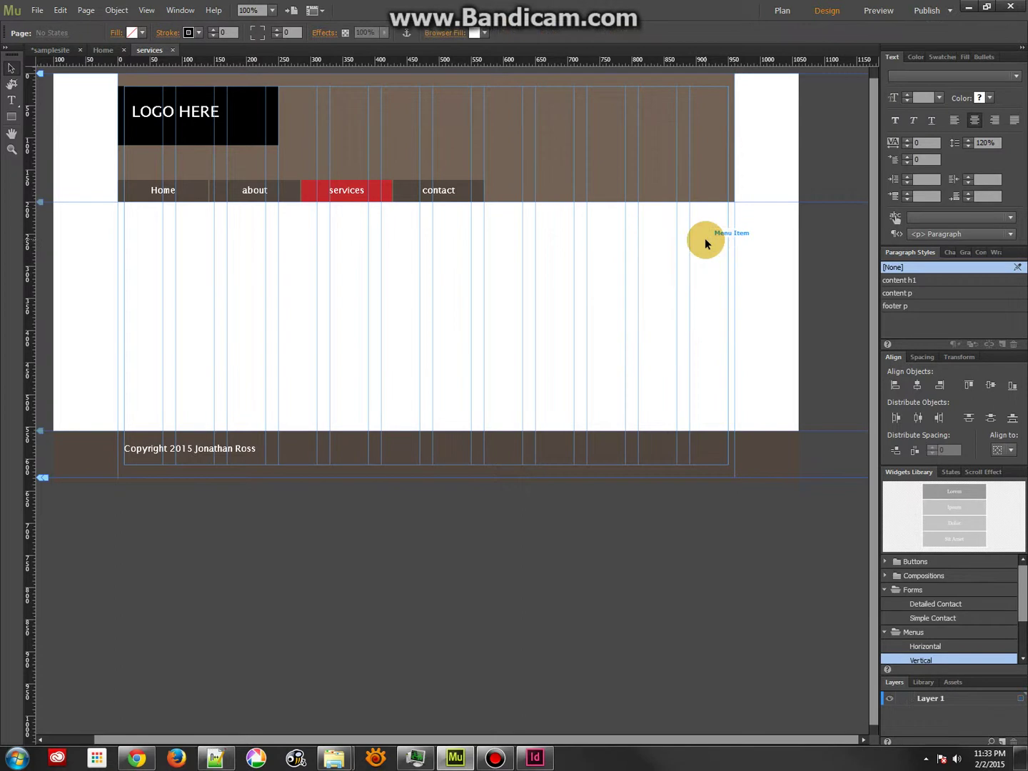
left_click(172, 50)
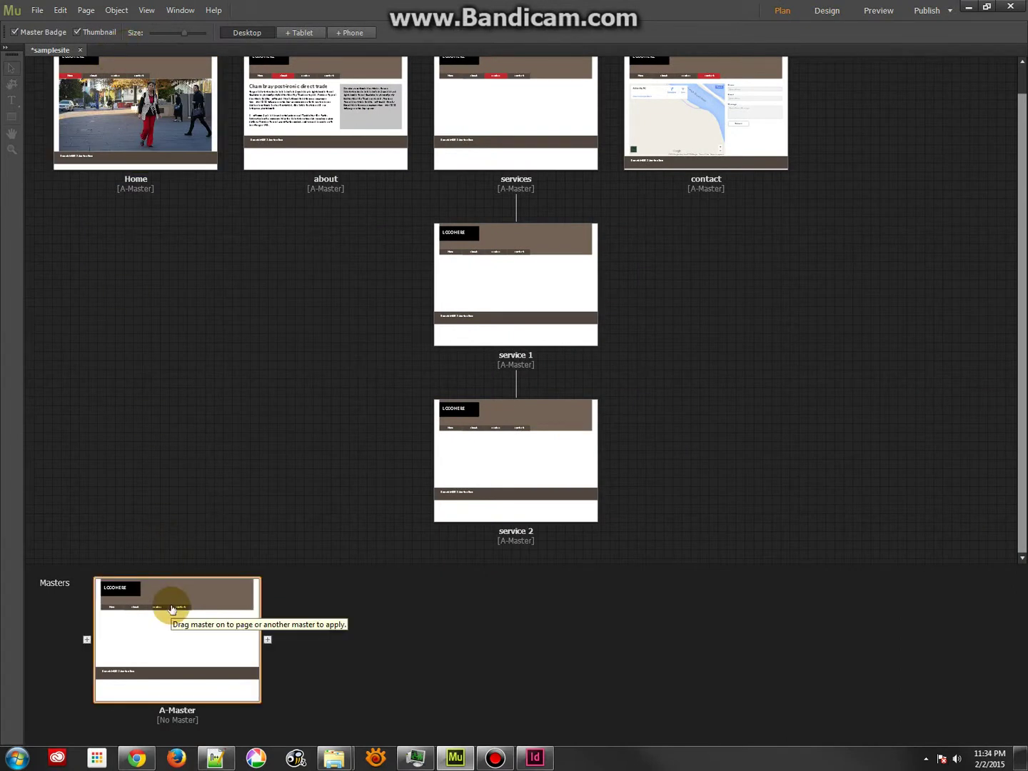
- Open the A-Master page and hyperlink the LOGO HERE text frame to the Home page
double_click(170, 604)
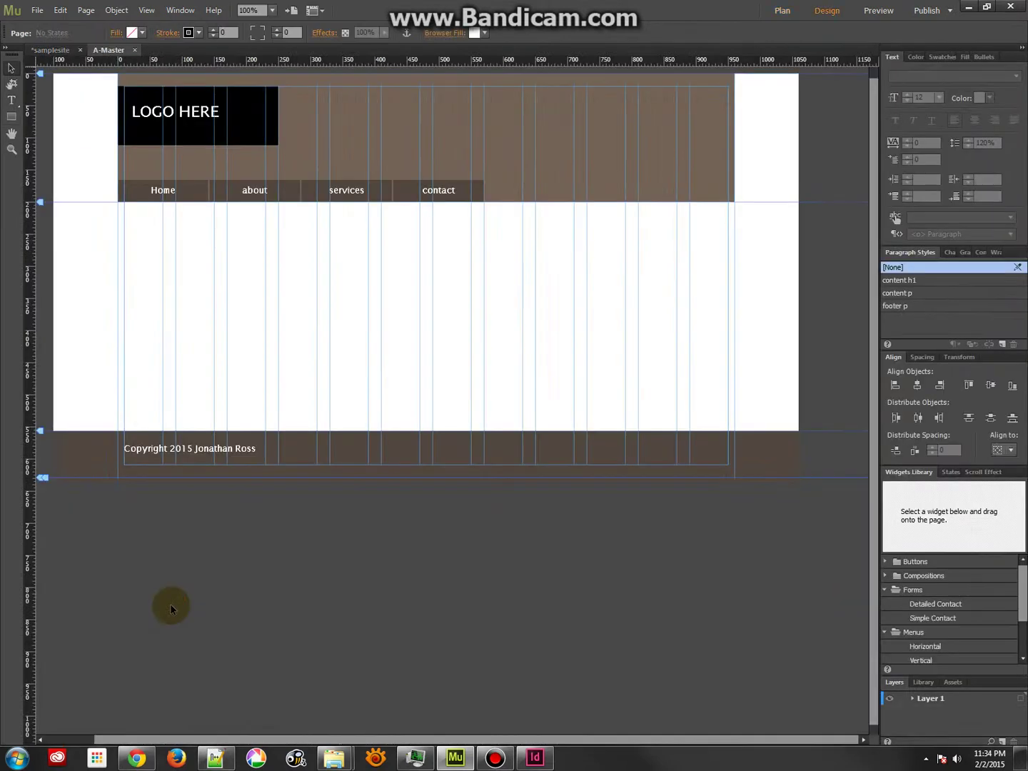
left_click(174, 120)
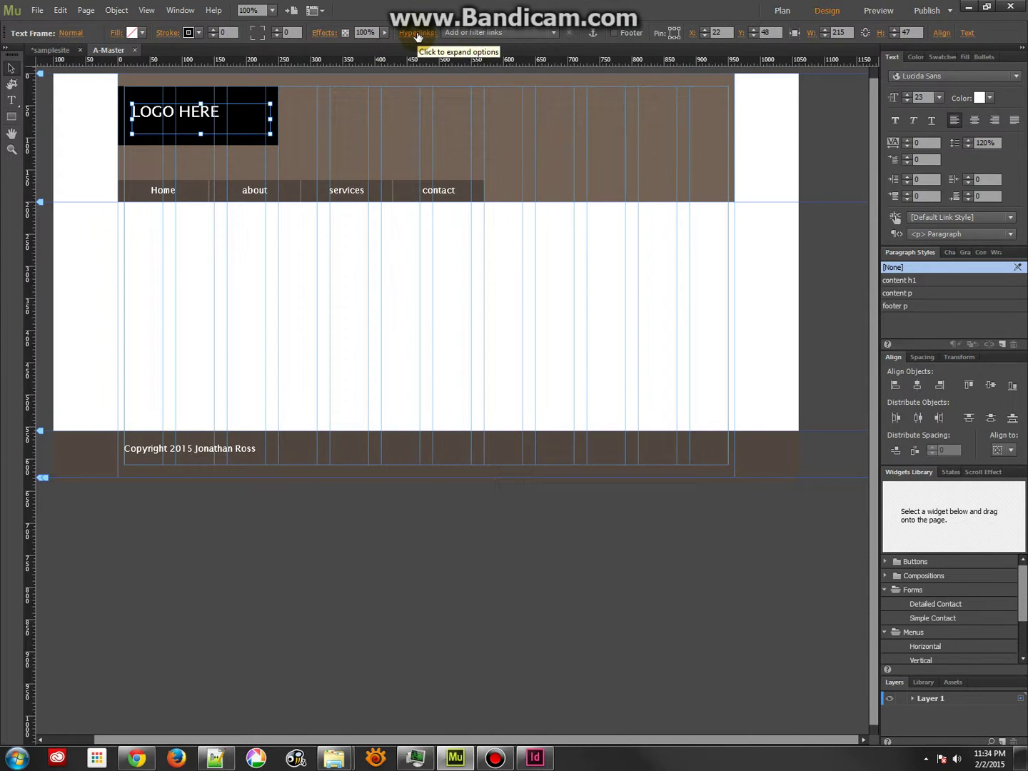
left_click(465, 33)
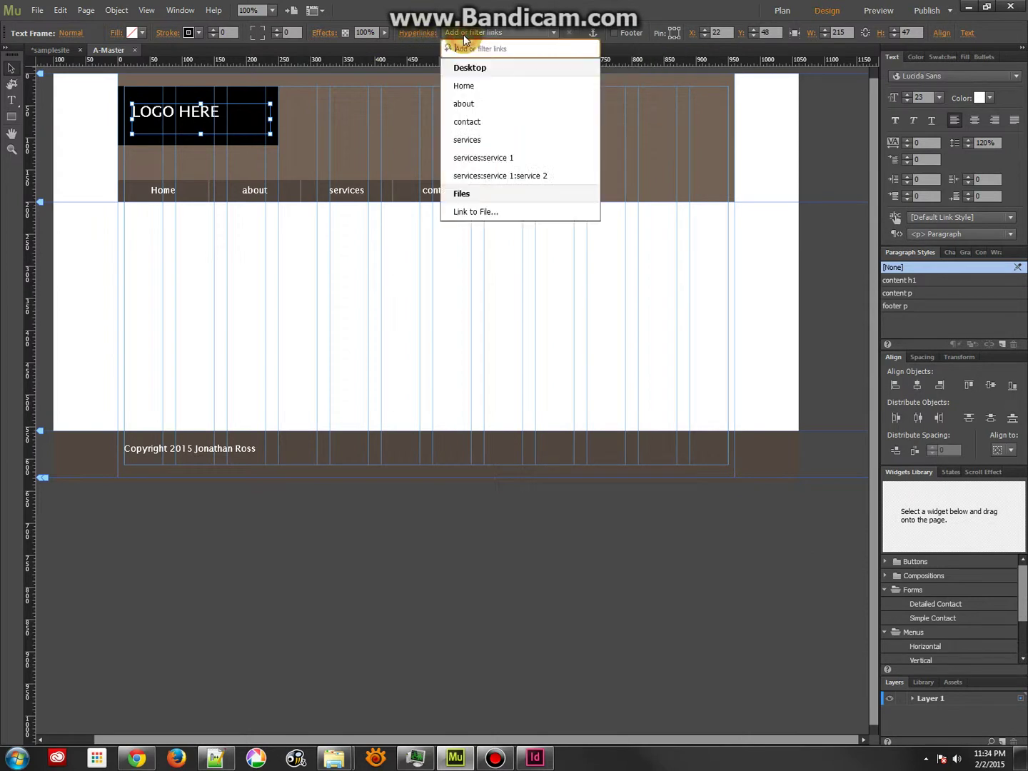
left_click(464, 85)
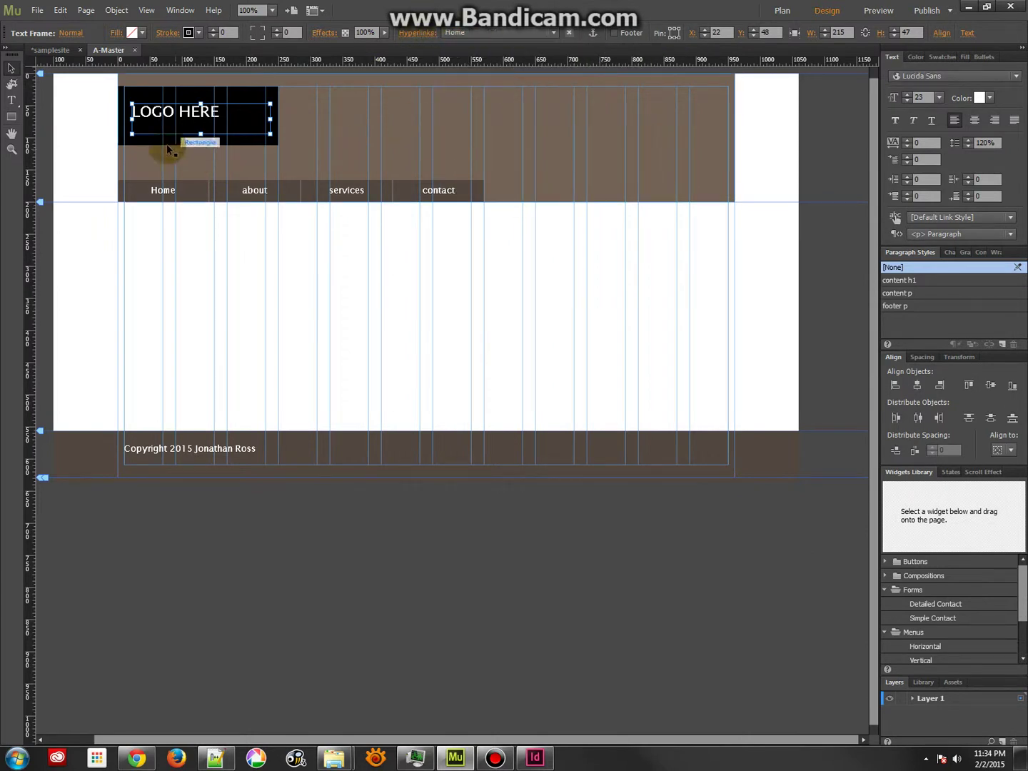
- Close the A-Master page and save the site
left_click(134, 50)
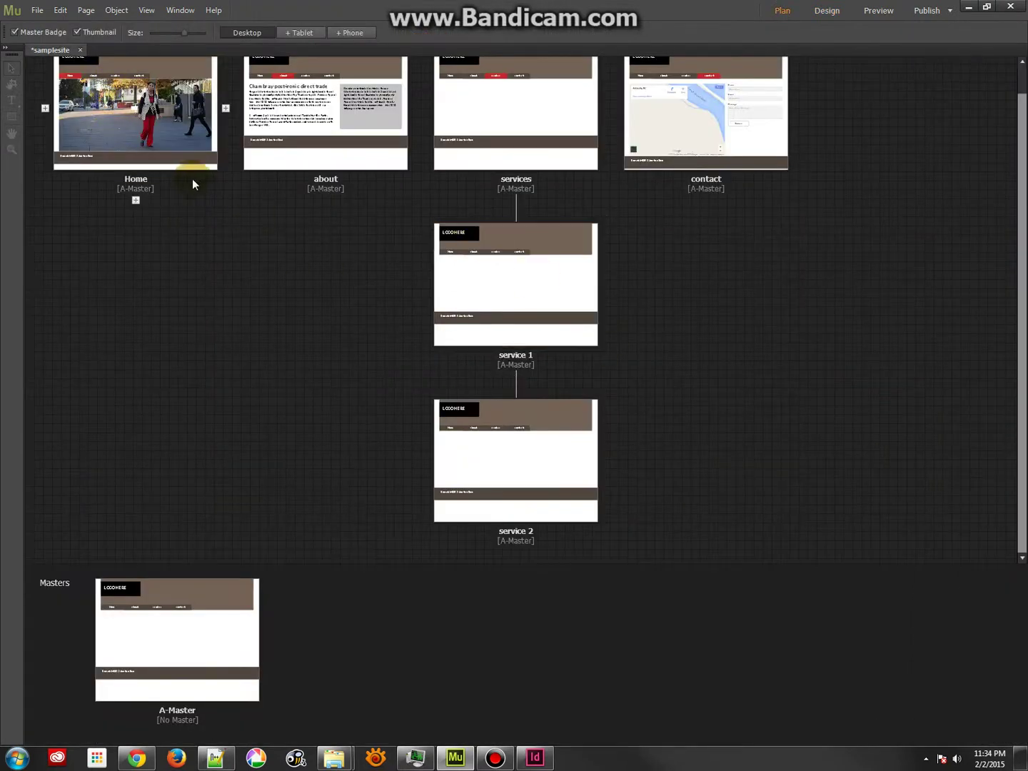
left_click(37, 10)
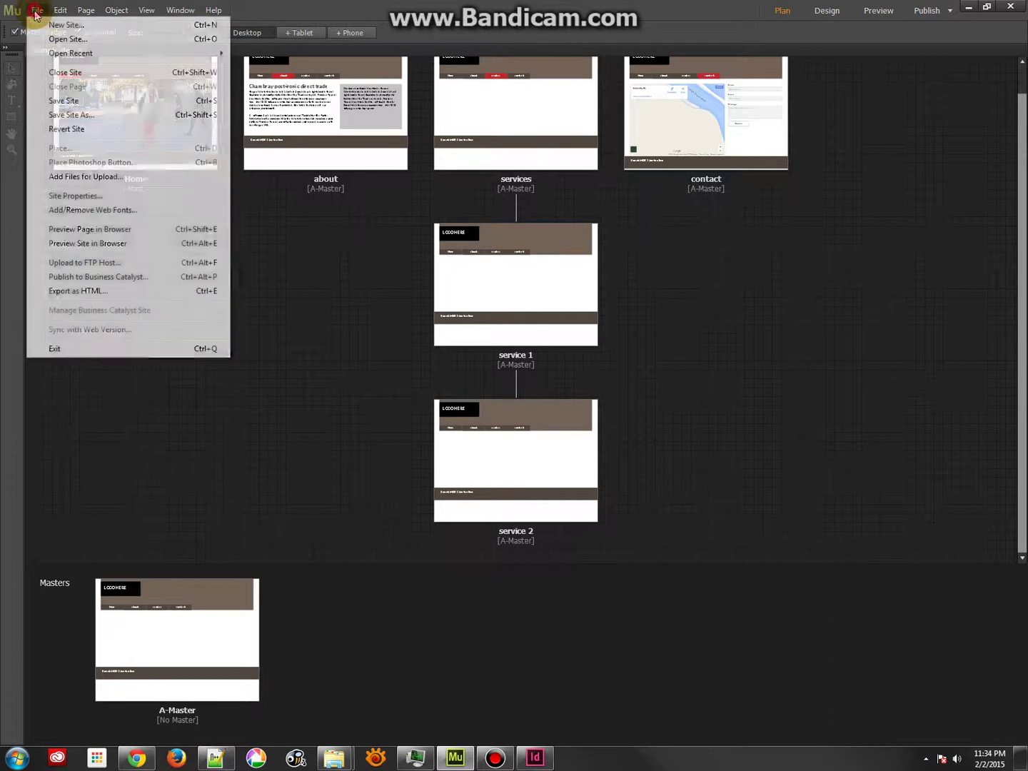
left_click(63, 101)
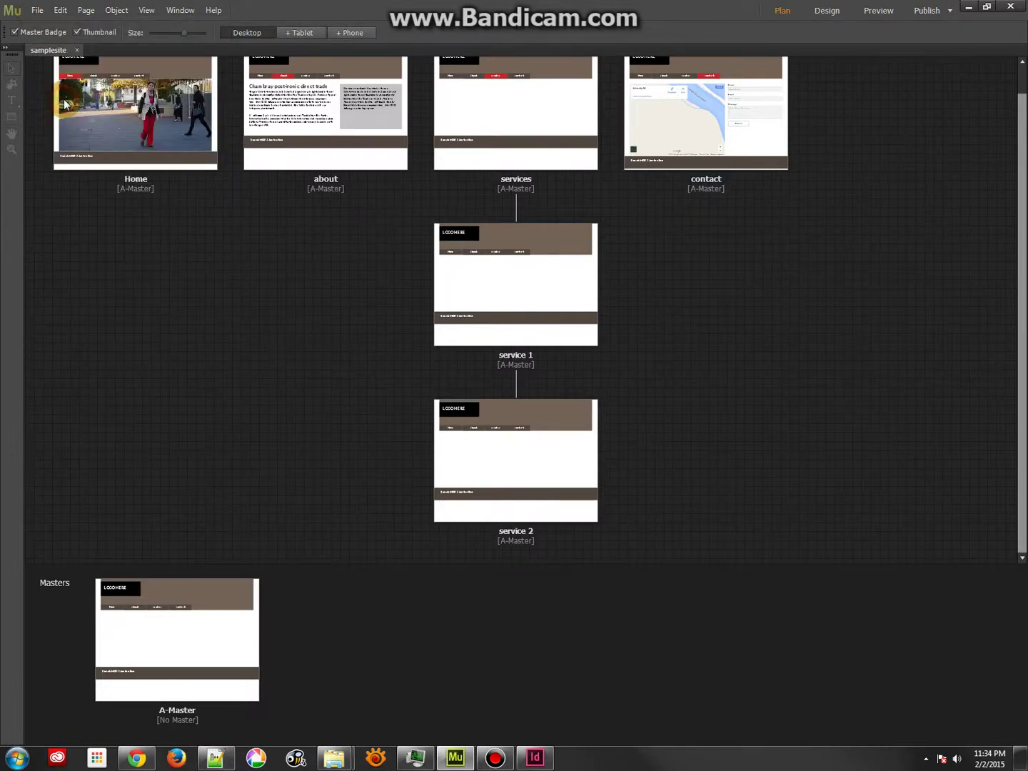
- Preview the site, visit the about and contact pages, and try zooming and panning the embedded map
left_click(865, 14)
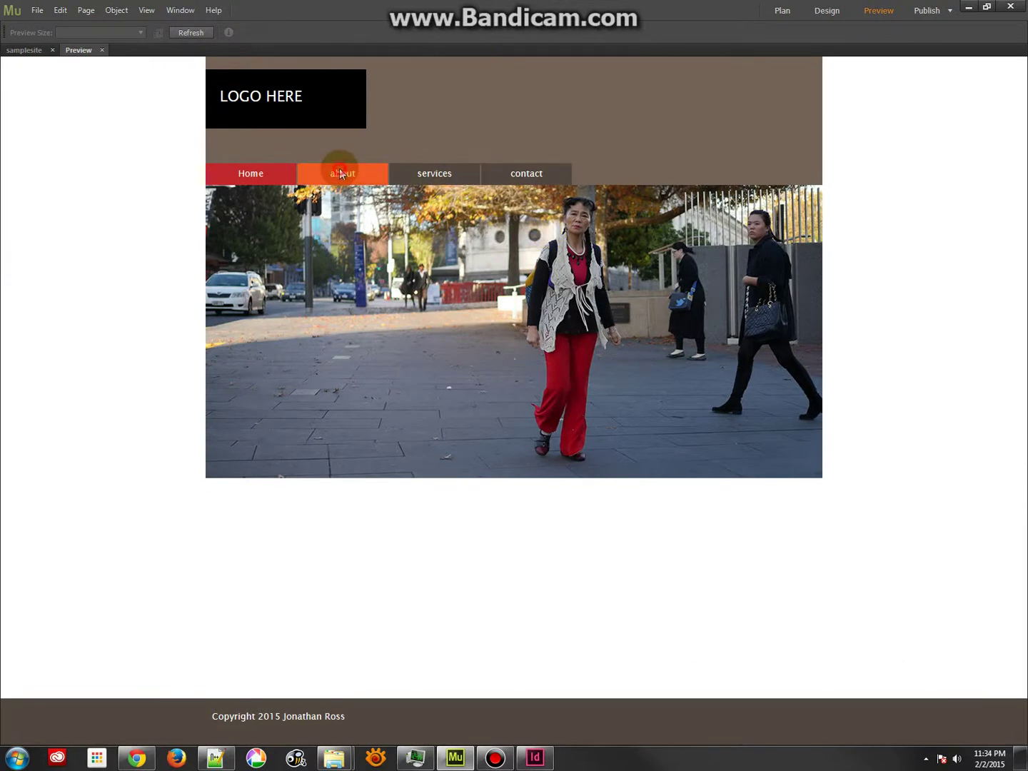
left_click(342, 174)
left_click(527, 178)
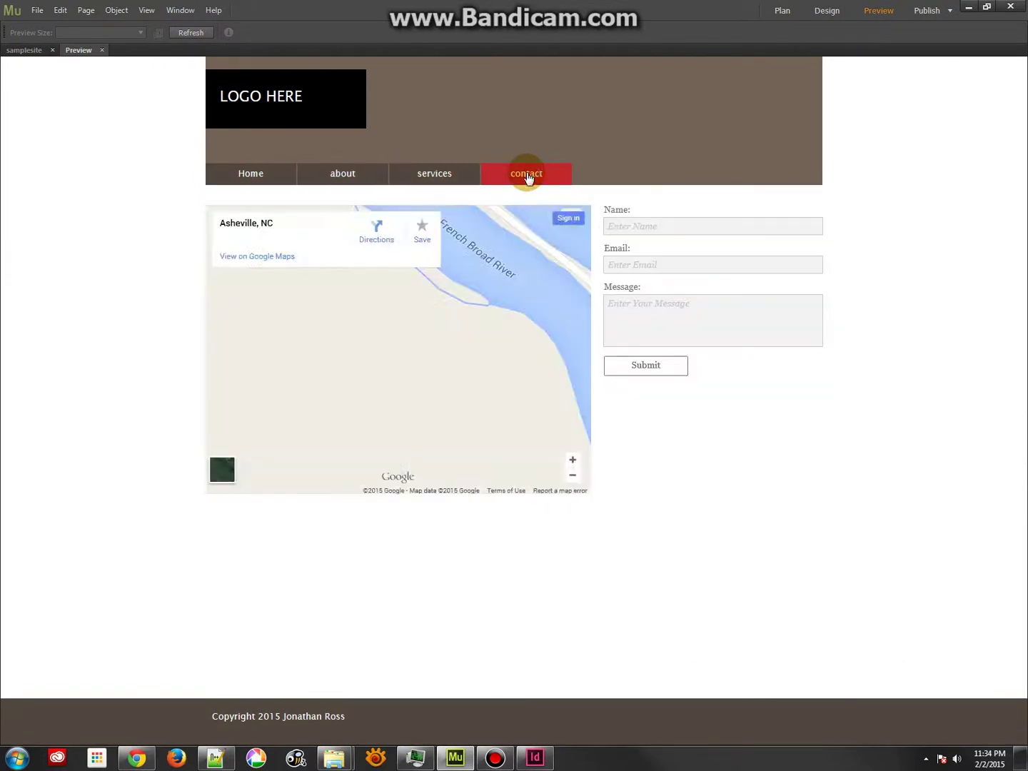
scroll(510, 296, "up", 4)
left_click_drag(451, 418, 472, 169)
- Test the about, Home, services, contact and logo links in the preview, and close the preview
left_click(328, 185)
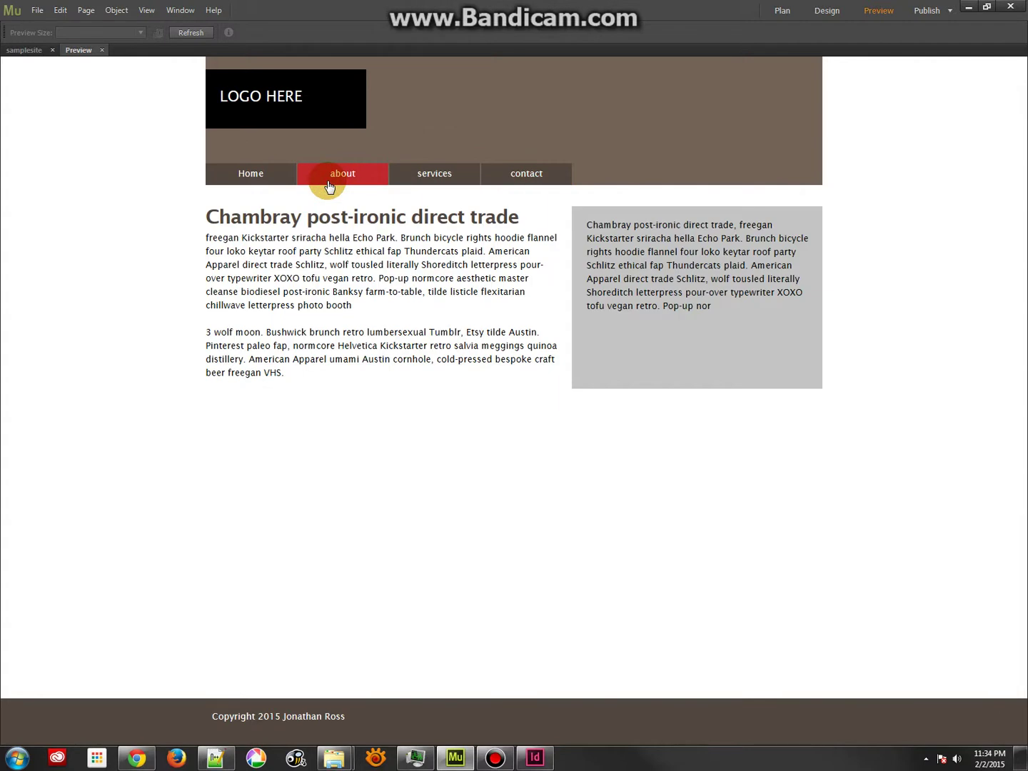
left_click(258, 178)
left_click(432, 174)
left_click(254, 100)
left_click(533, 179)
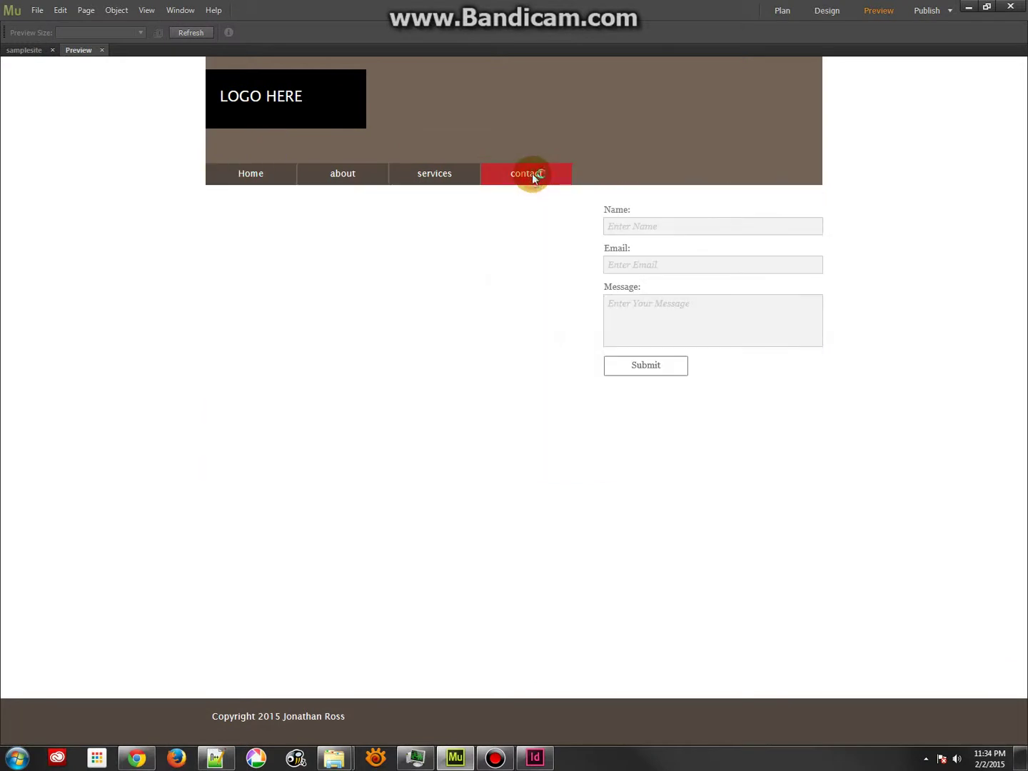
left_click(254, 99)
left_click(101, 50)
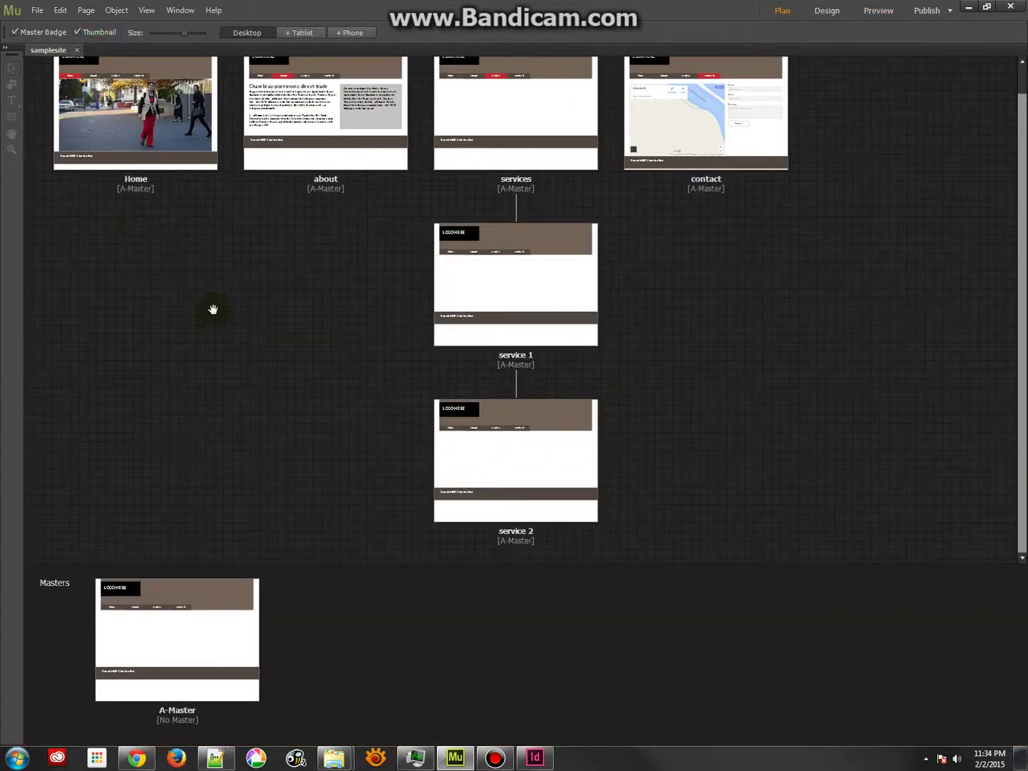
- Start an HTML export of the site with demosite.com as the site URL
left_click(31, 11)
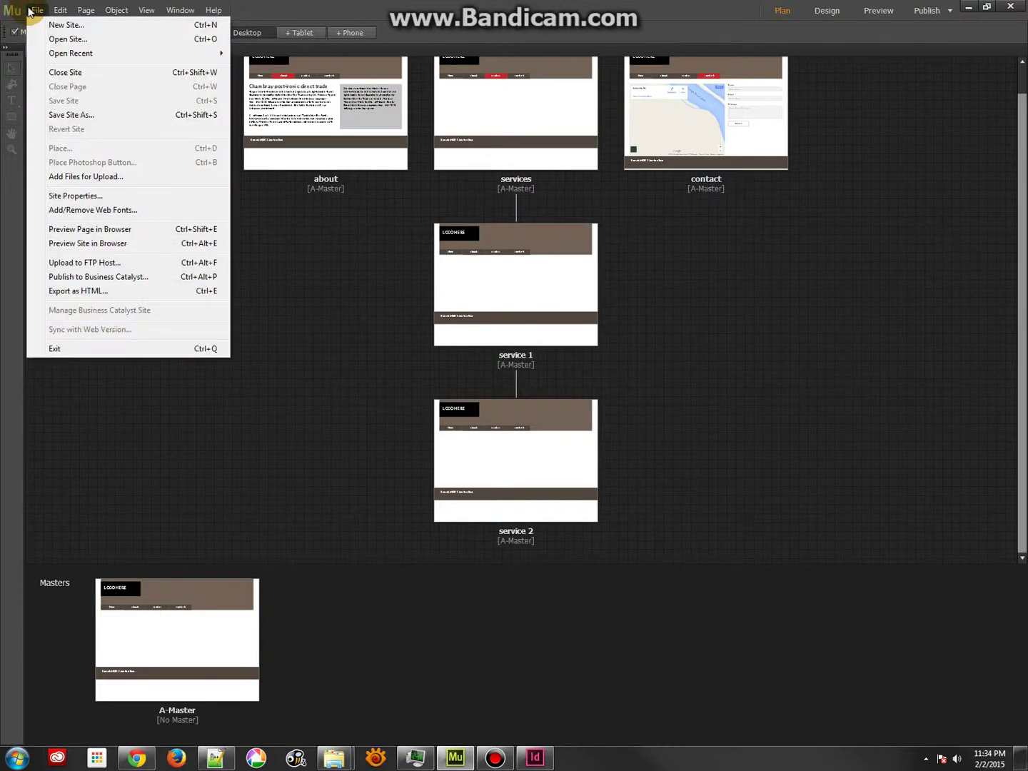
left_click(77, 289)
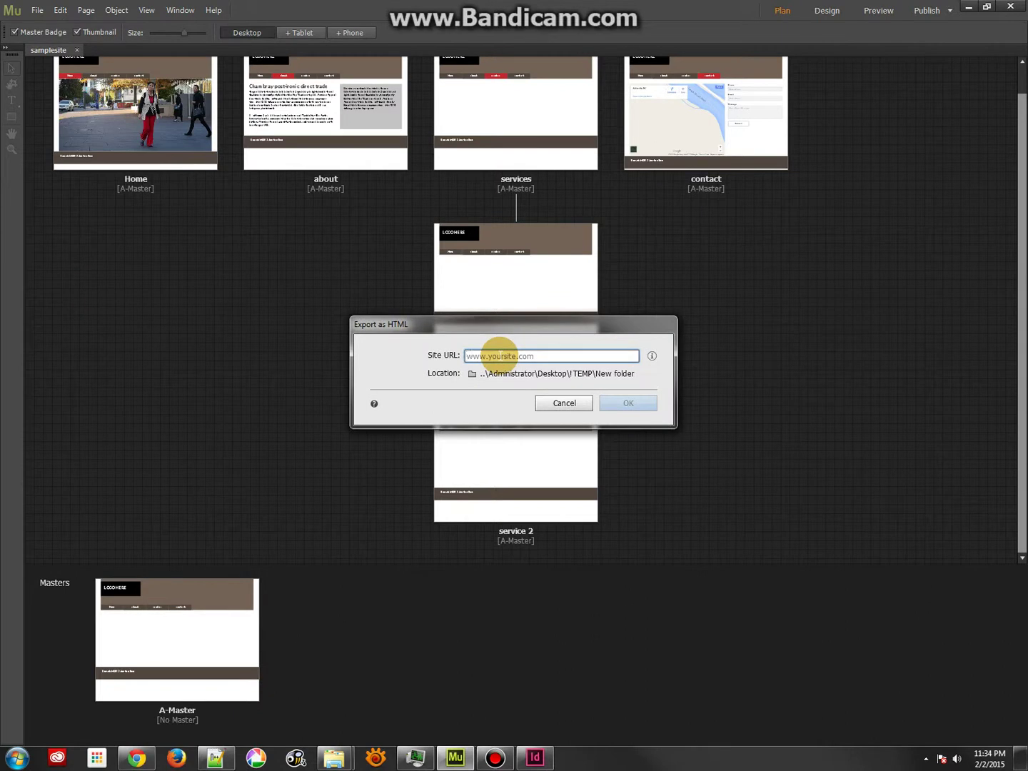
type("demosite.")
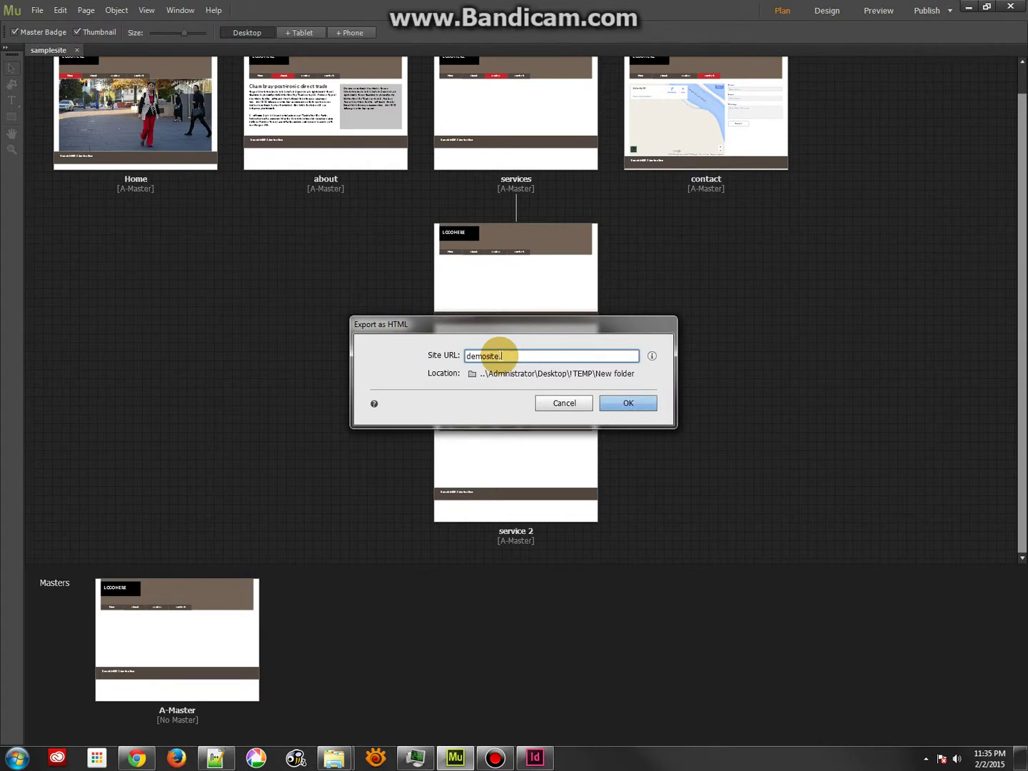
type("com")
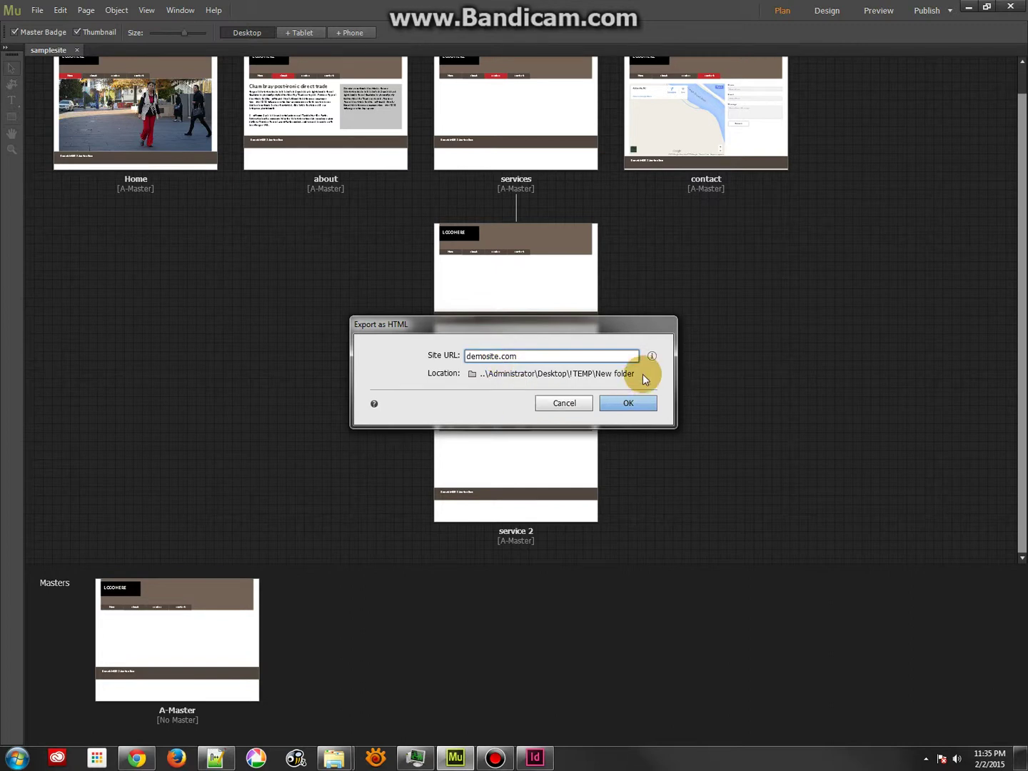
- Create a folder named "demosite export" inside !TEMP\MuseTut and choose it as the export location
left_click(621, 374)
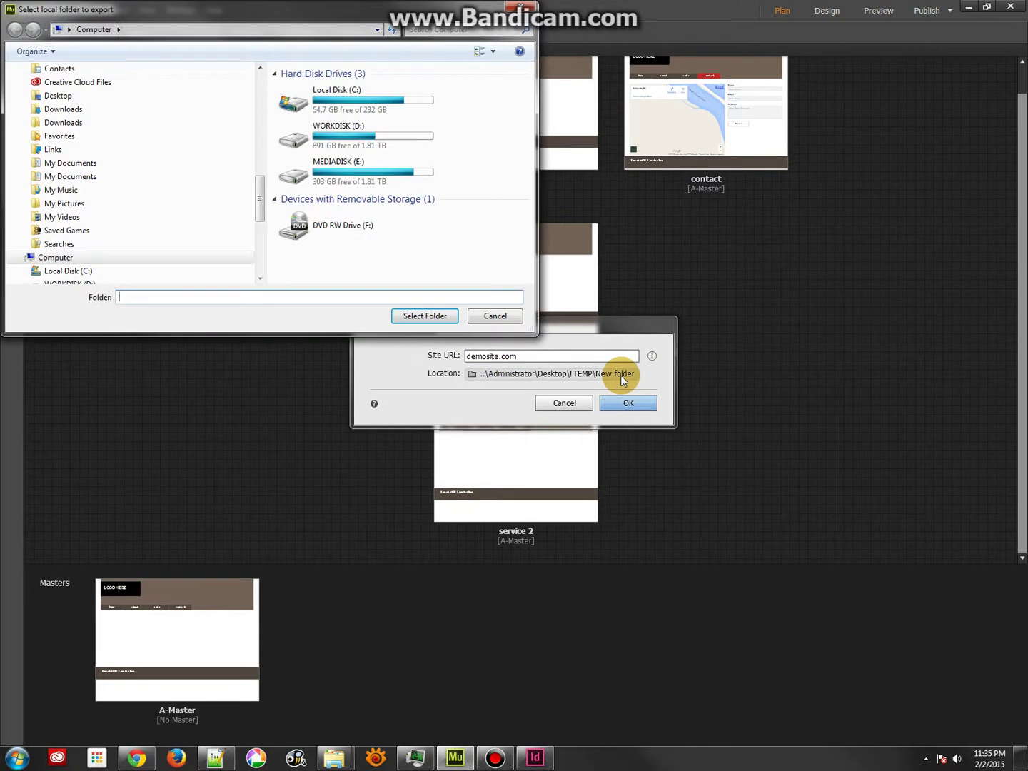
left_click_drag(258, 183, 248, 76)
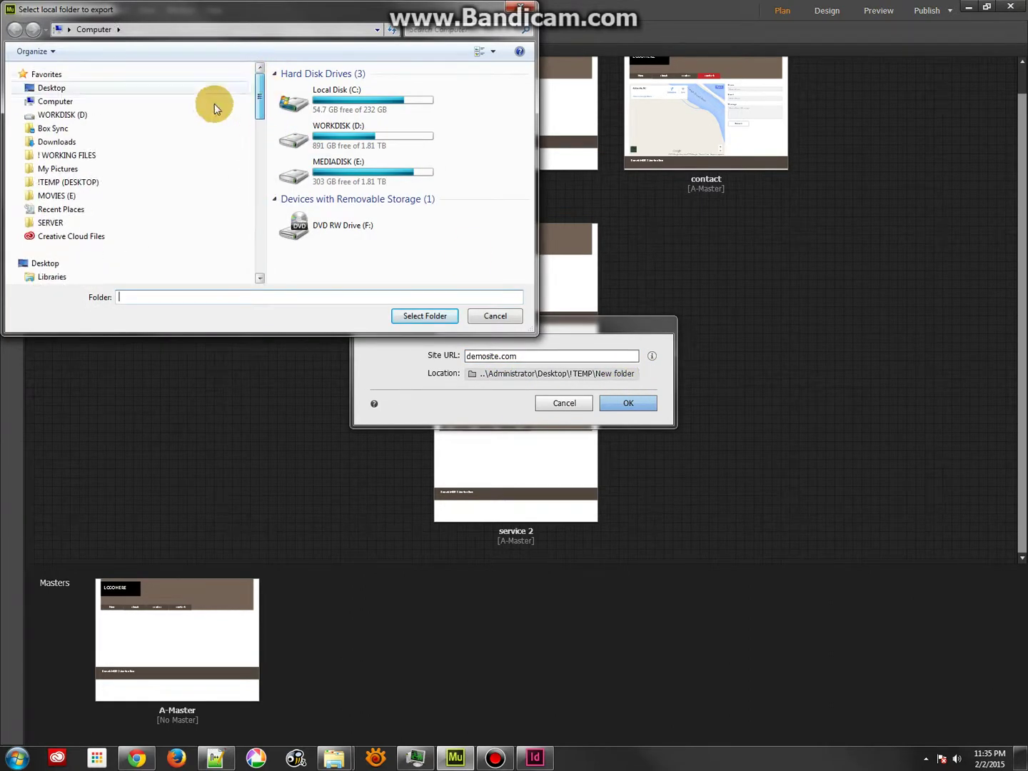
left_click(49, 183)
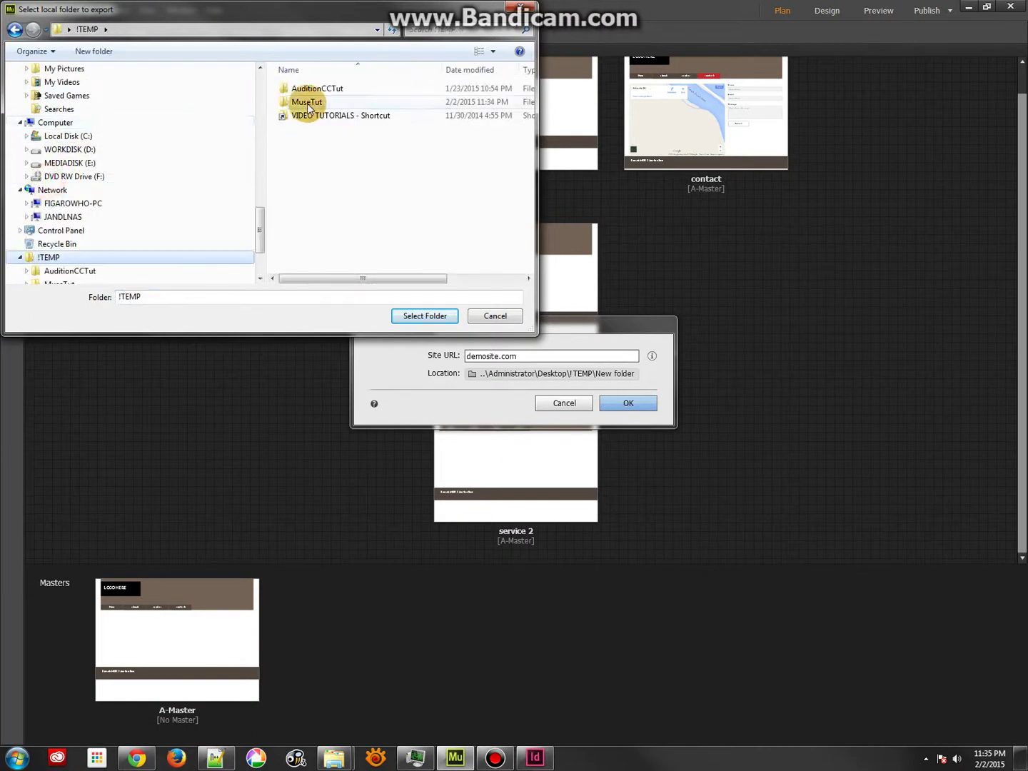
double_click(307, 103)
left_click(101, 52)
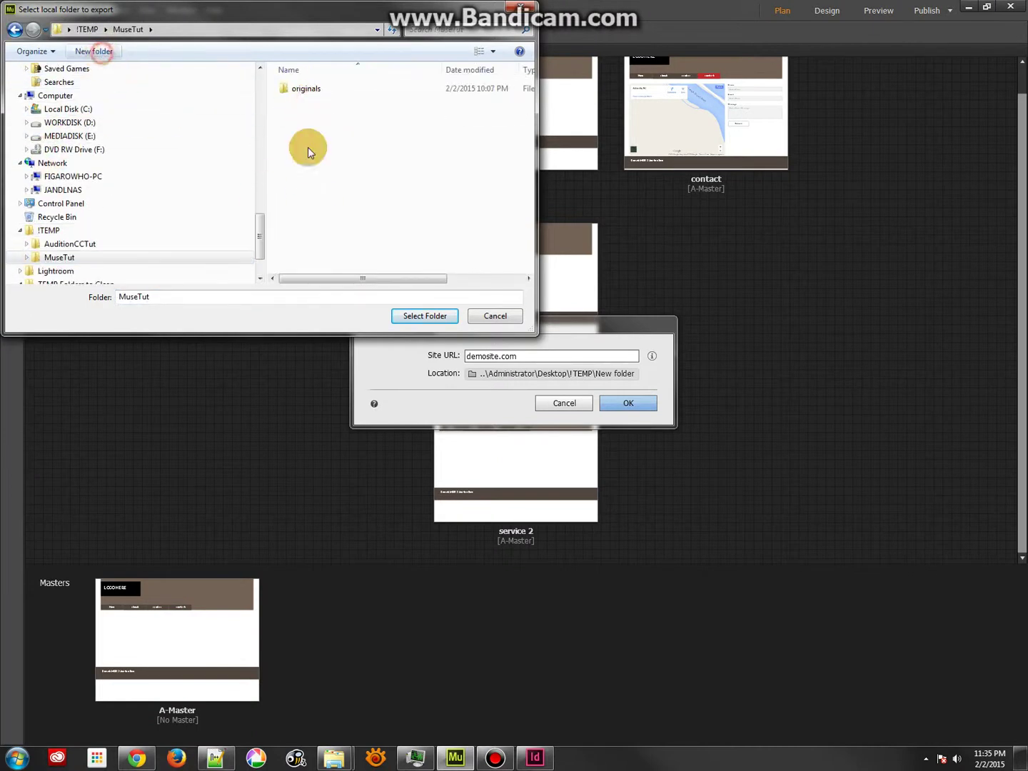
type("demosite")
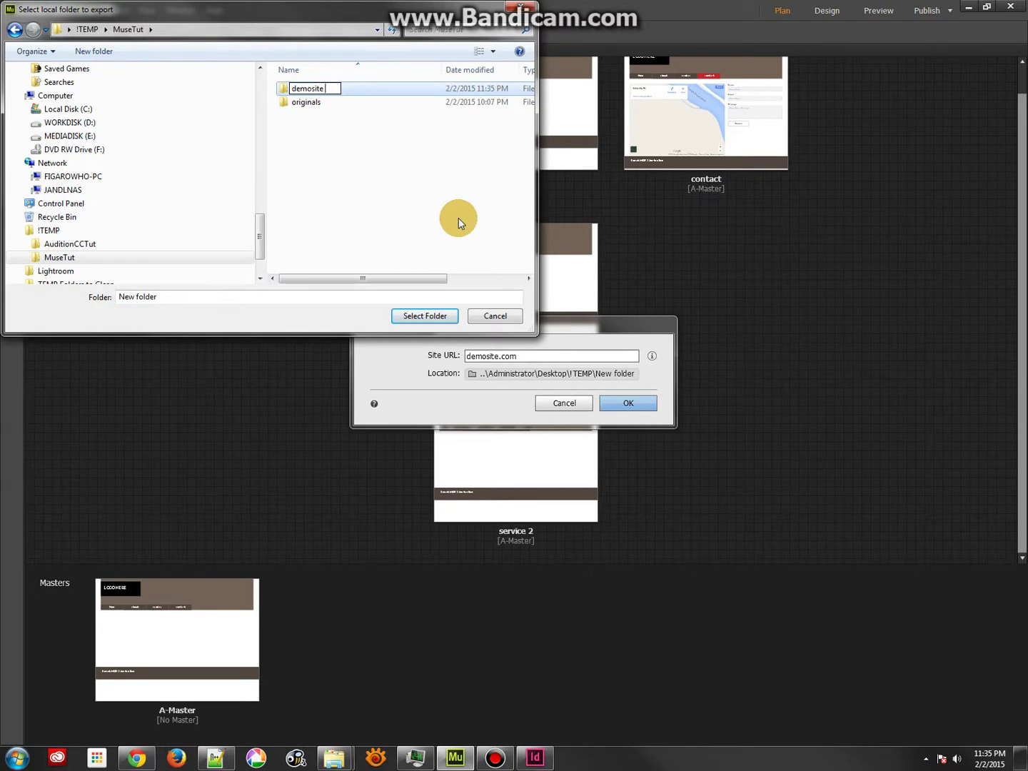
type(" export")
key("Return")
double_click(318, 97)
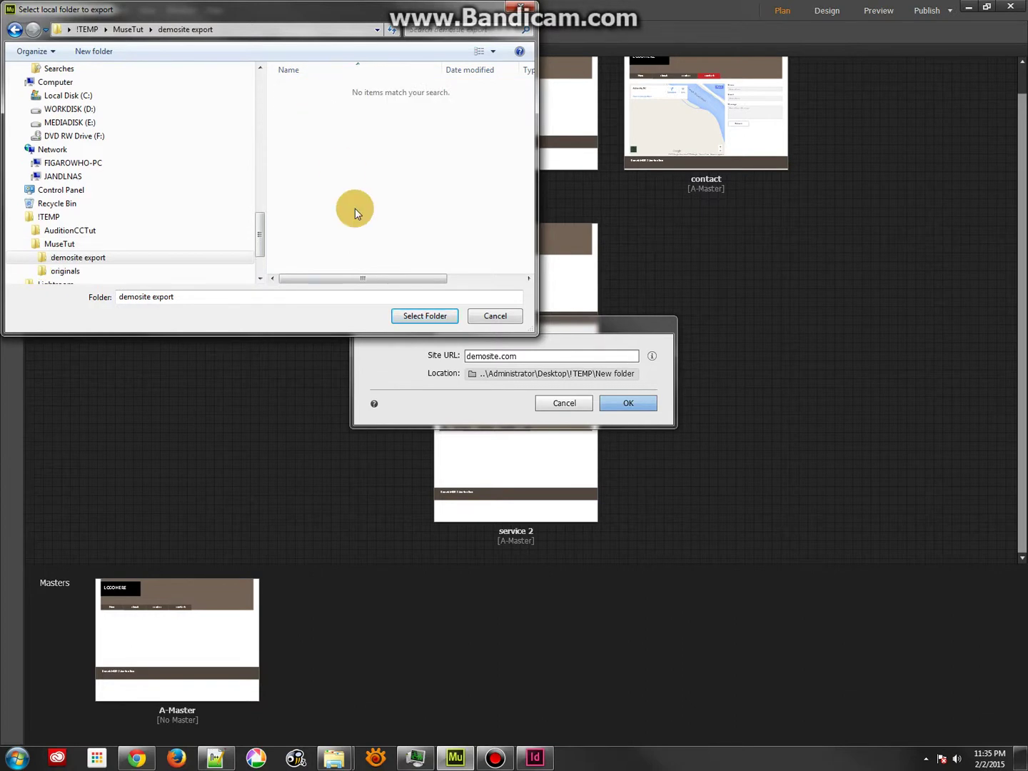
left_click(413, 316)
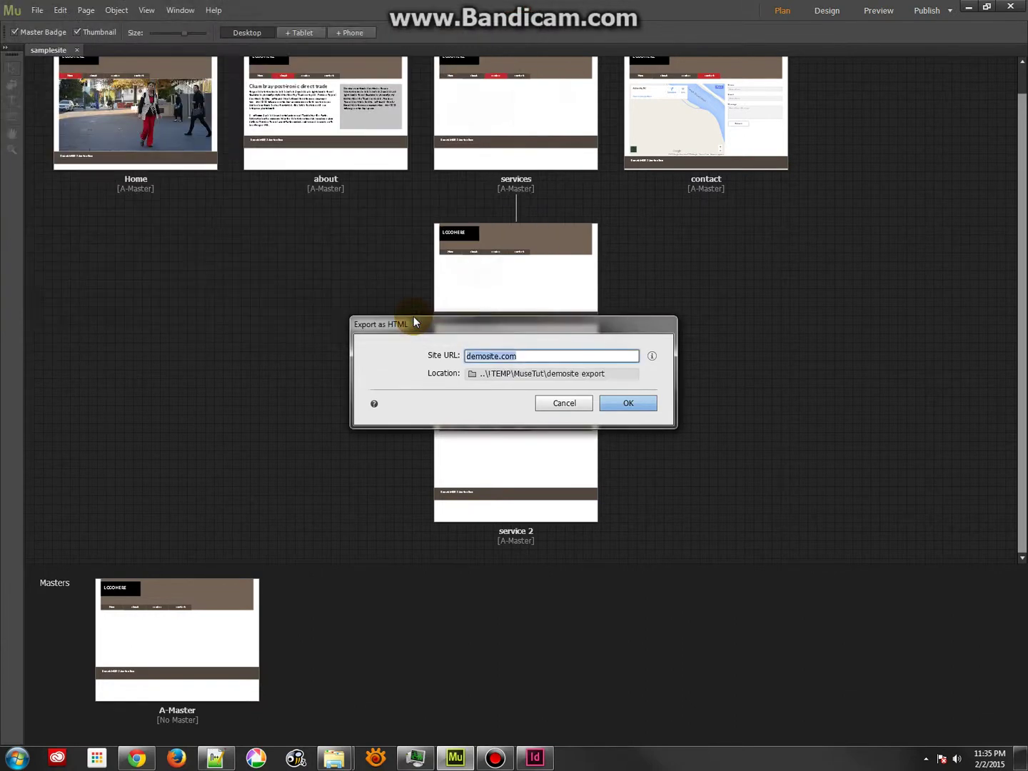
- Run the HTML export for demosite.com and open the exported site in the browser
left_click(636, 410)
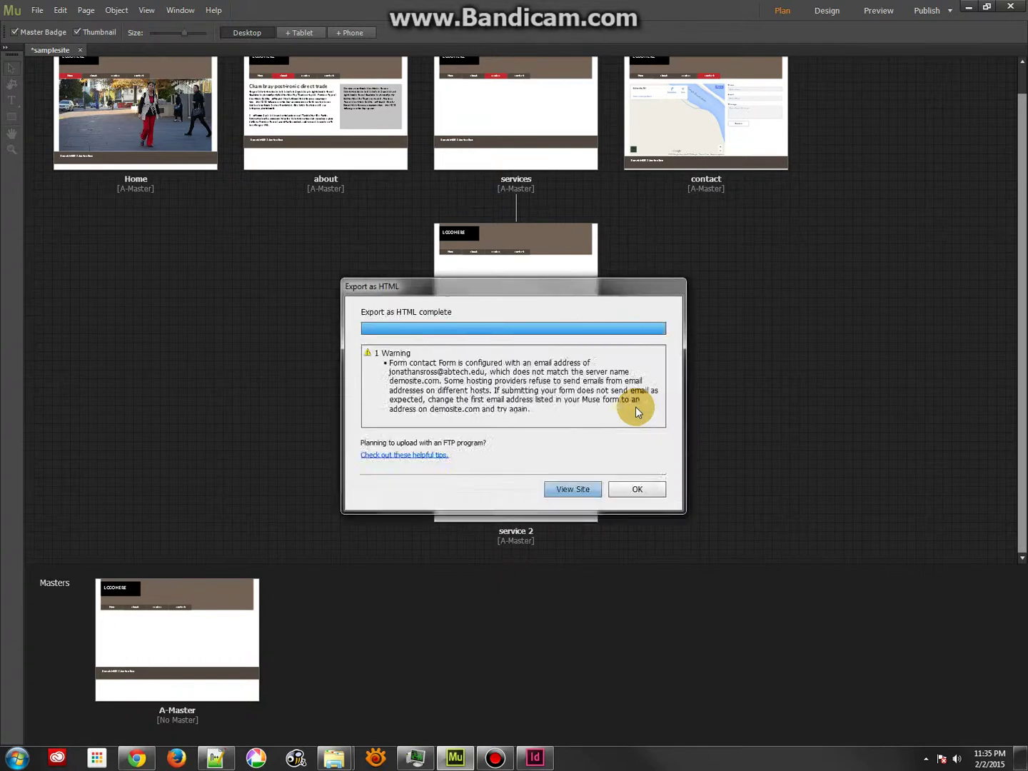
left_click(576, 490)
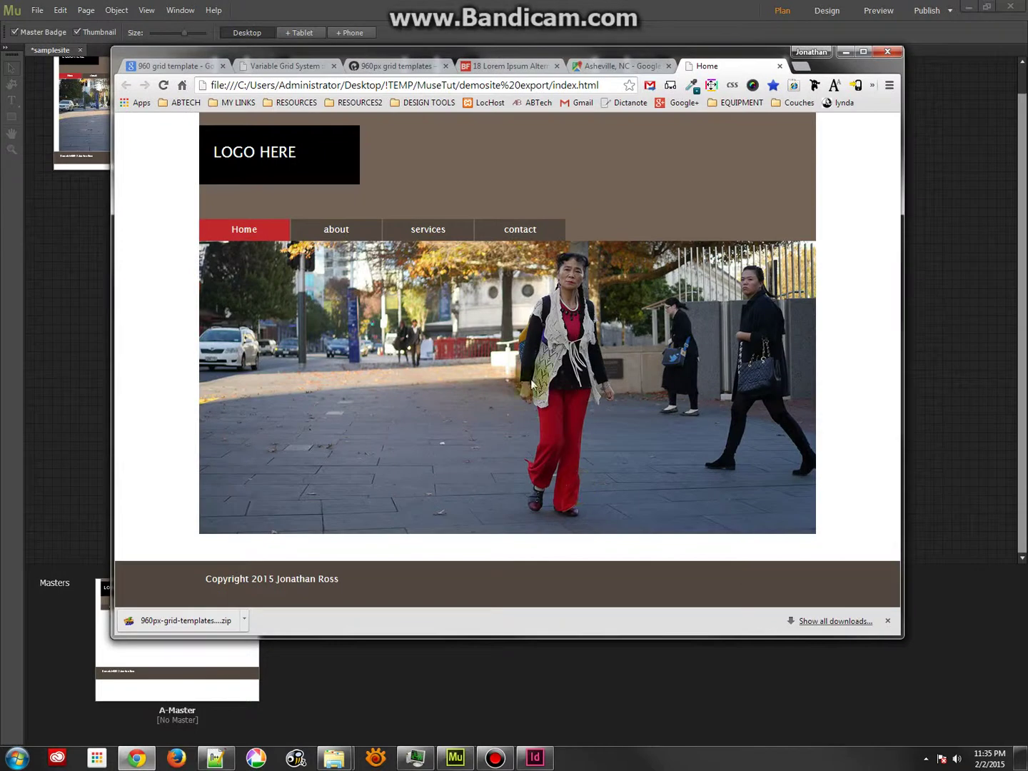
- Test the about, services, contact and Home links of the exported site in the browser
left_click(336, 229)
left_click(457, 230)
left_click(523, 232)
left_click(263, 232)
left_click(889, 52)
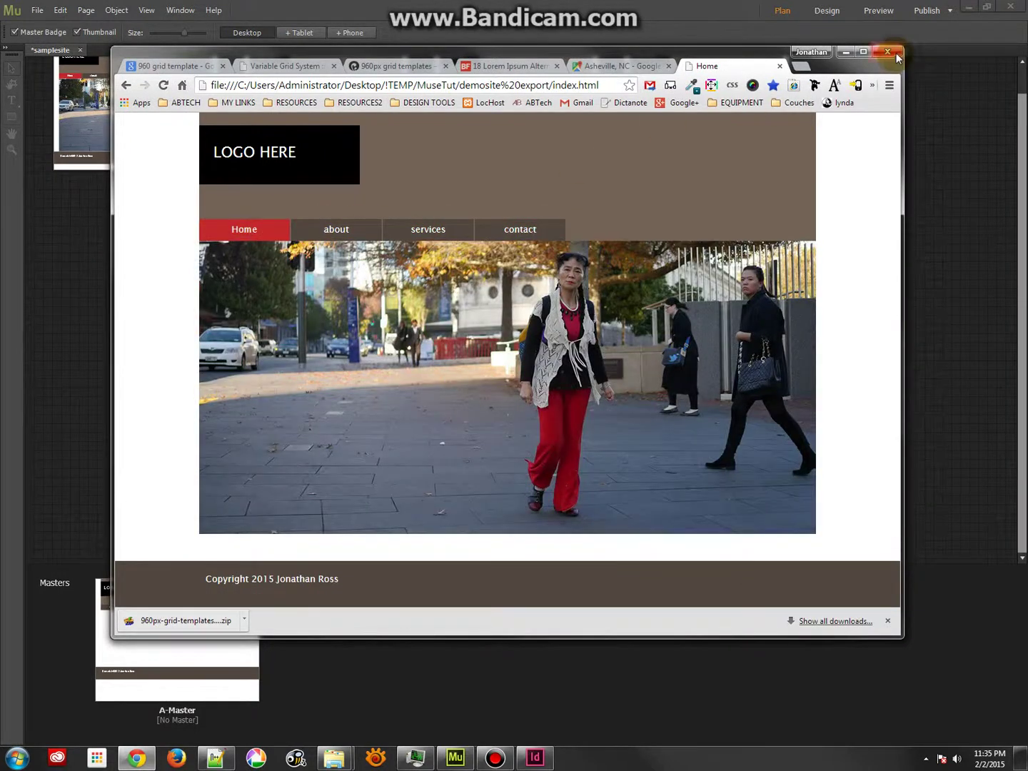
- Minimize Muse and open the "demosite export" folder inside !TEMP\MuseTut to view the exported files
left_click(969, 6)
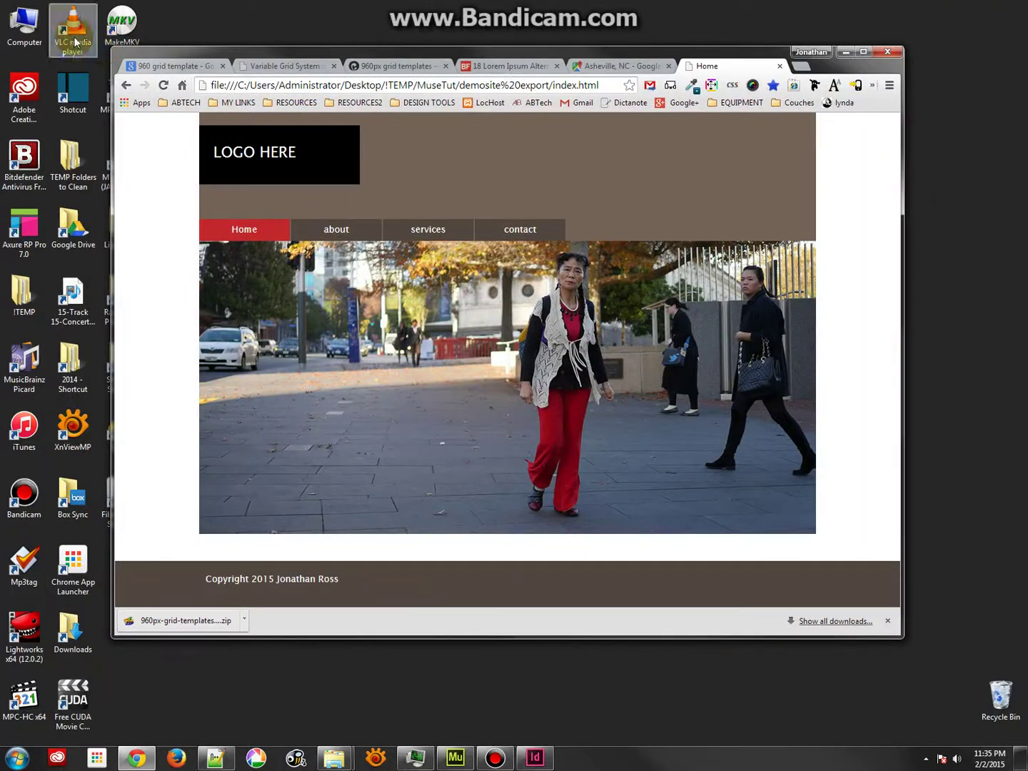
left_click(71, 157)
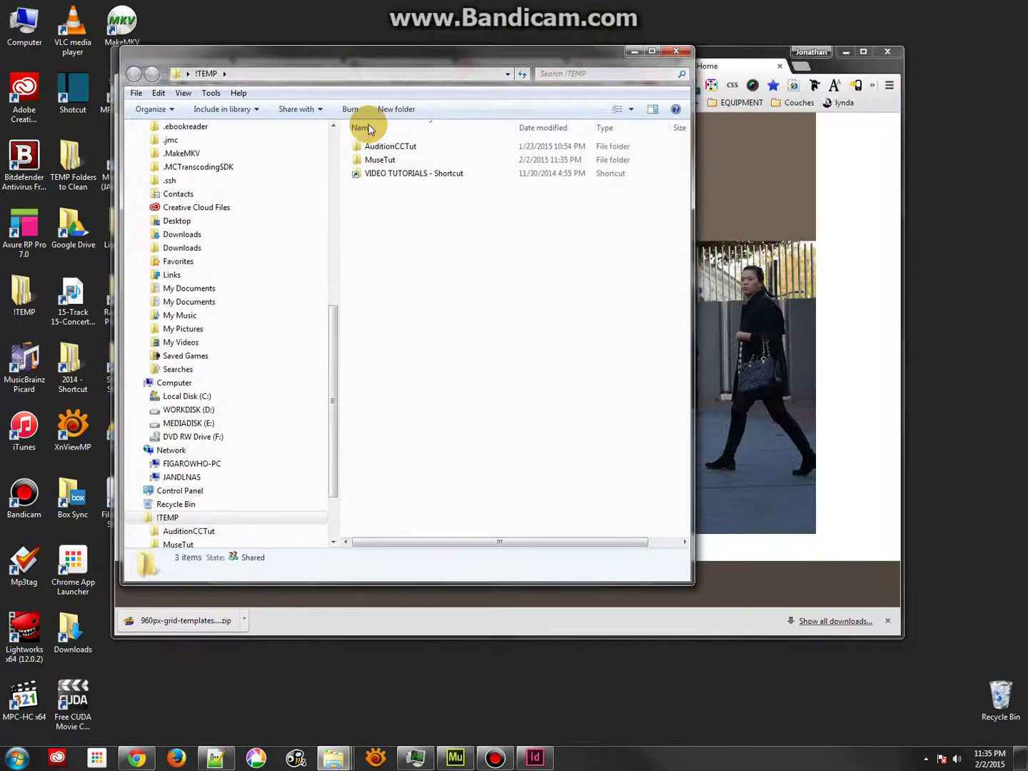
double_click(373, 162)
double_click(386, 145)
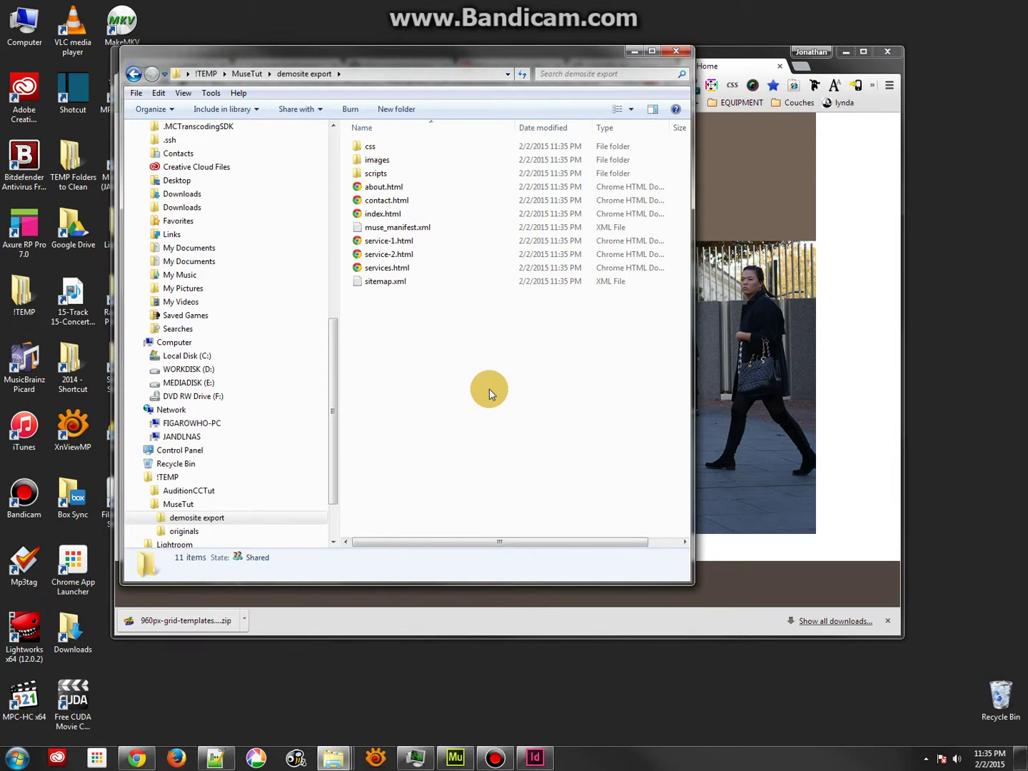
- Open about.html in Notepad++, examine its markup down to the first body paragraph under the heading, and close the editor
right_click(385, 191)
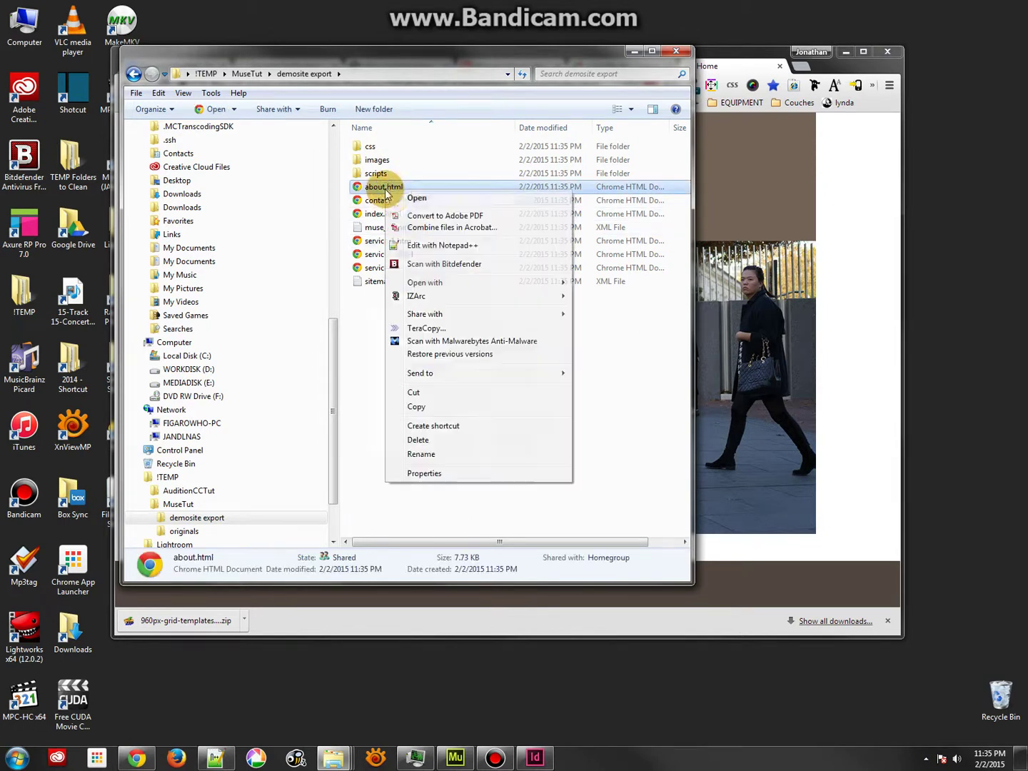
left_click(437, 245)
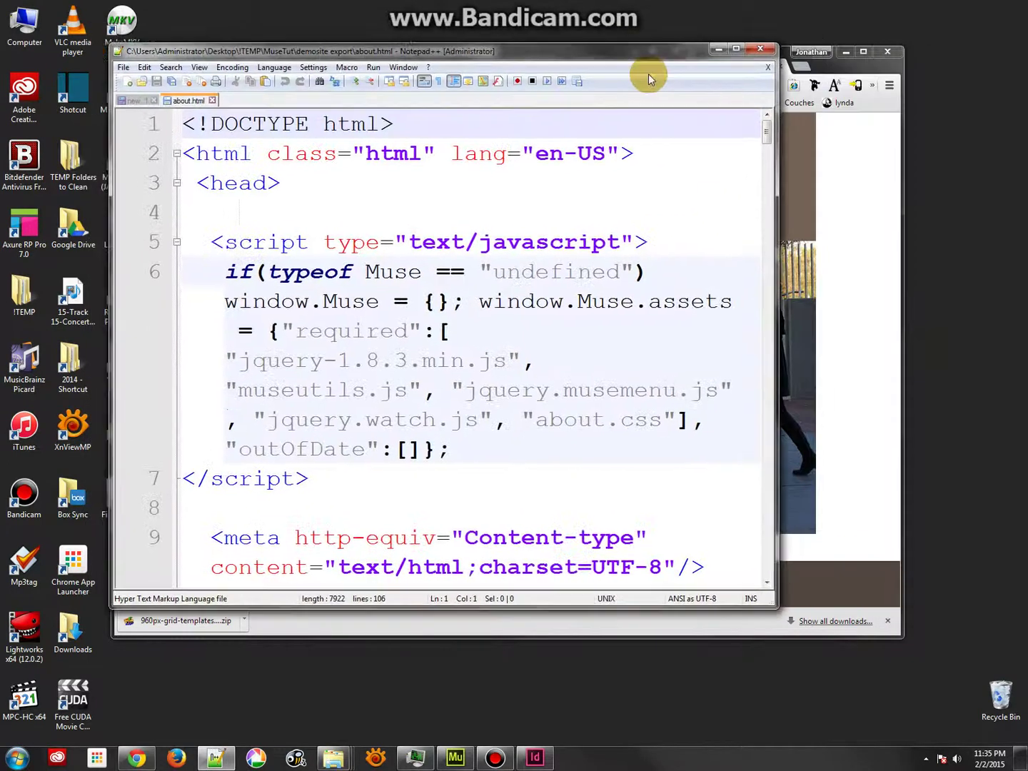
scroll(541, 332, "down", 2)
scroll(542, 332, "down", 3)
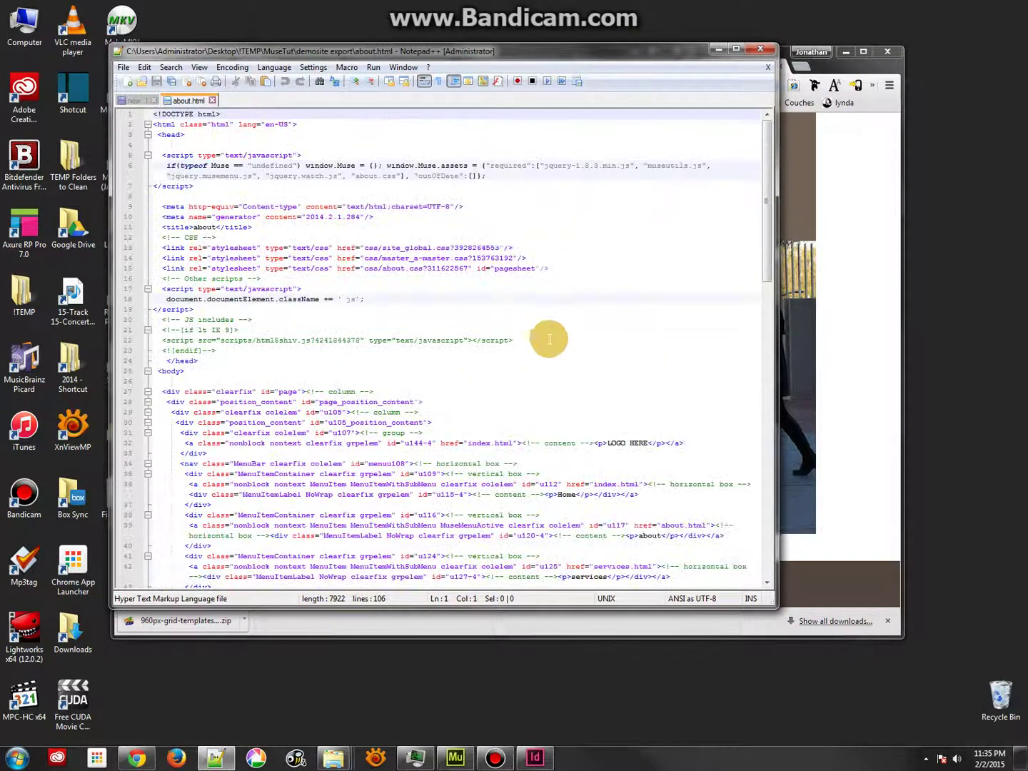
scroll(547, 343, "up", 1)
left_click_drag(766, 153, 780, 289)
left_click_drag(383, 369, 471, 440)
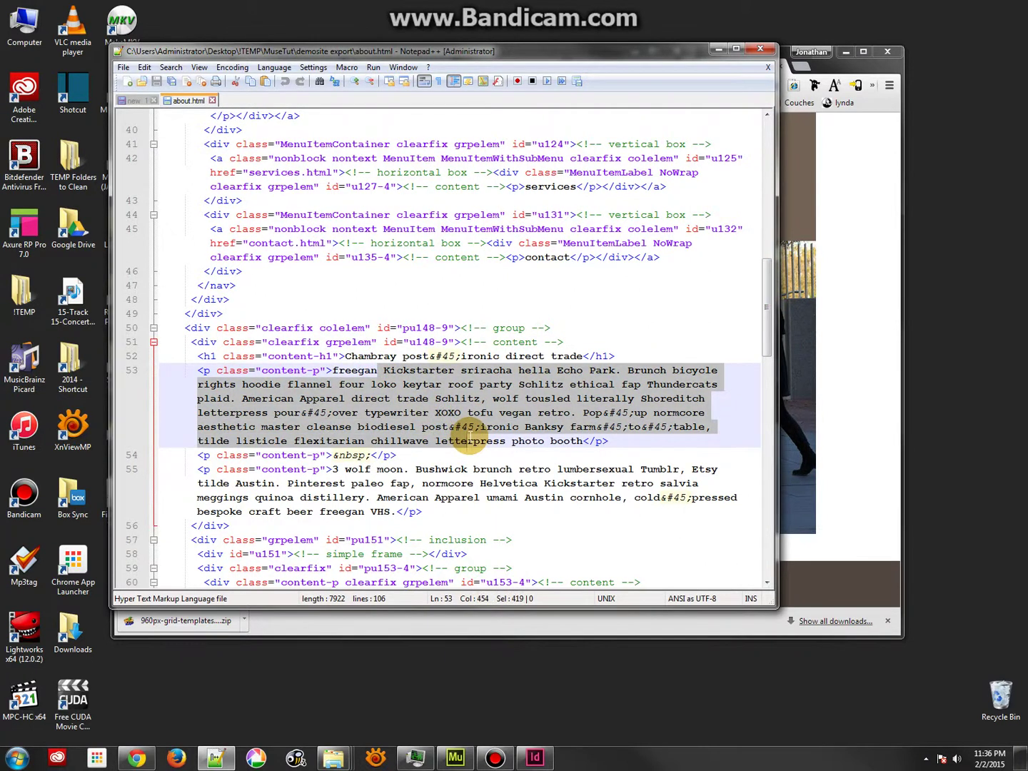
left_click(760, 50)
left_click(529, 422)
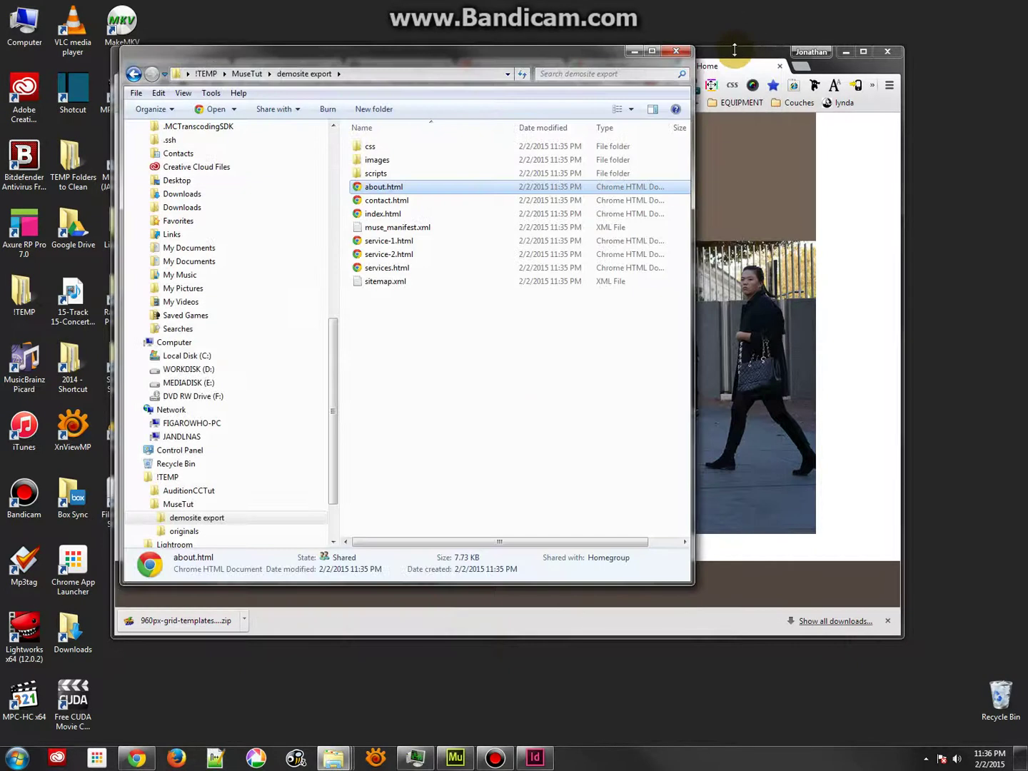
- Switch back to the exported site in Chrome and visit its about and contact pages
left_click(735, 50)
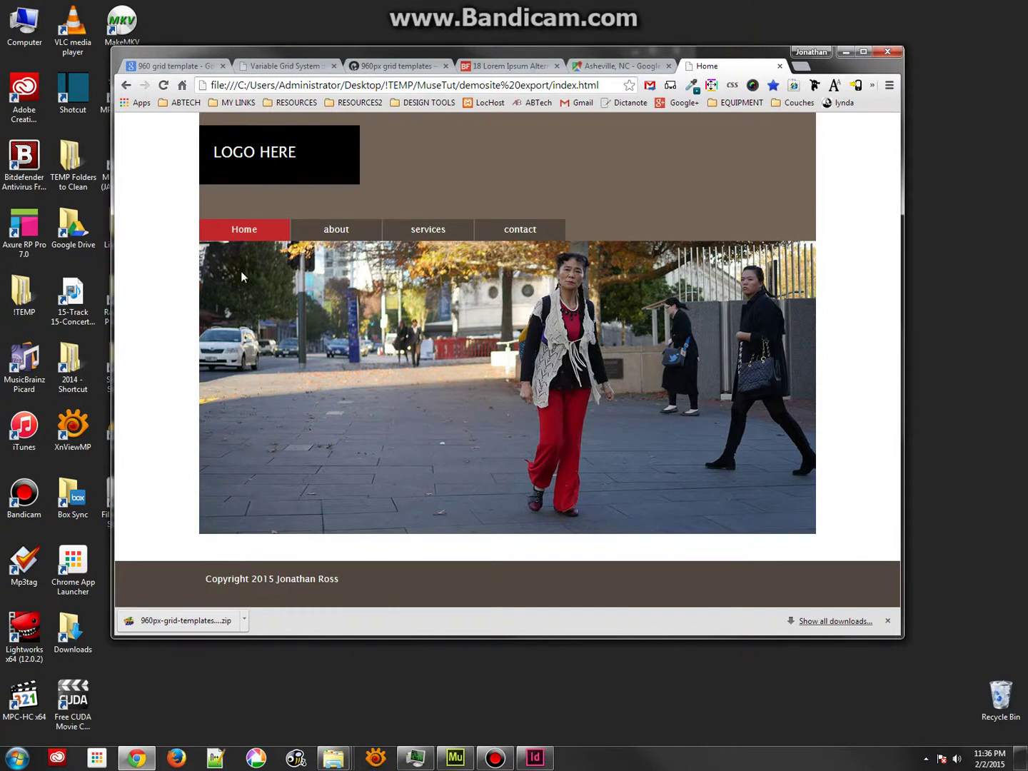
left_click(336, 229)
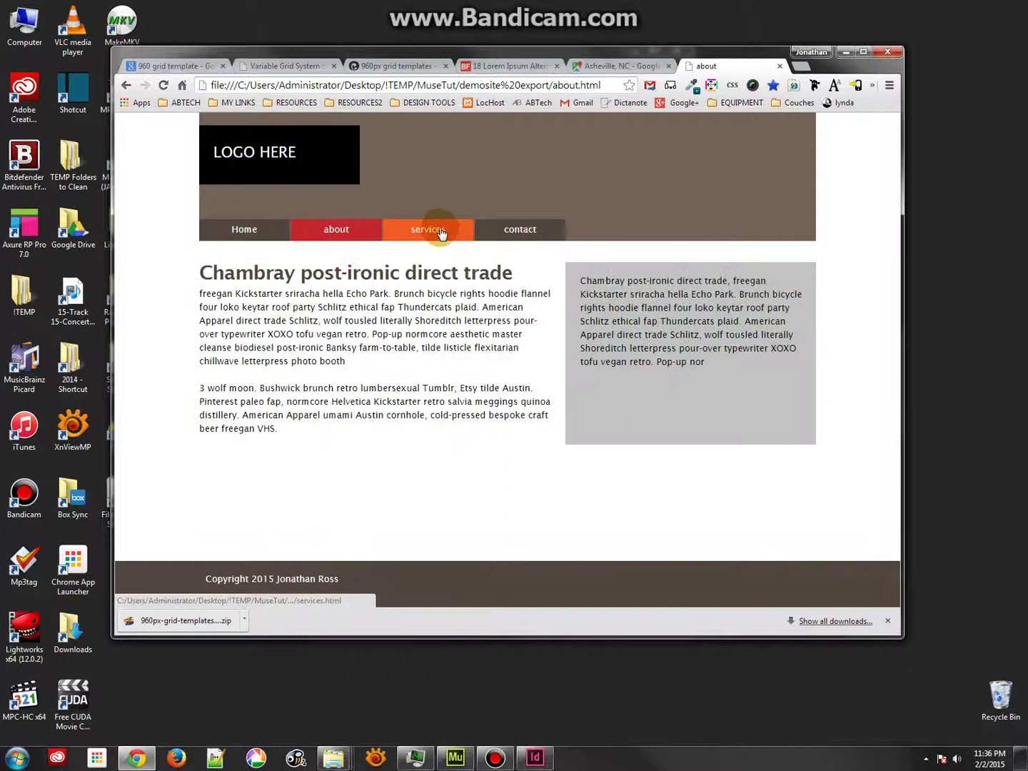
left_click(517, 230)
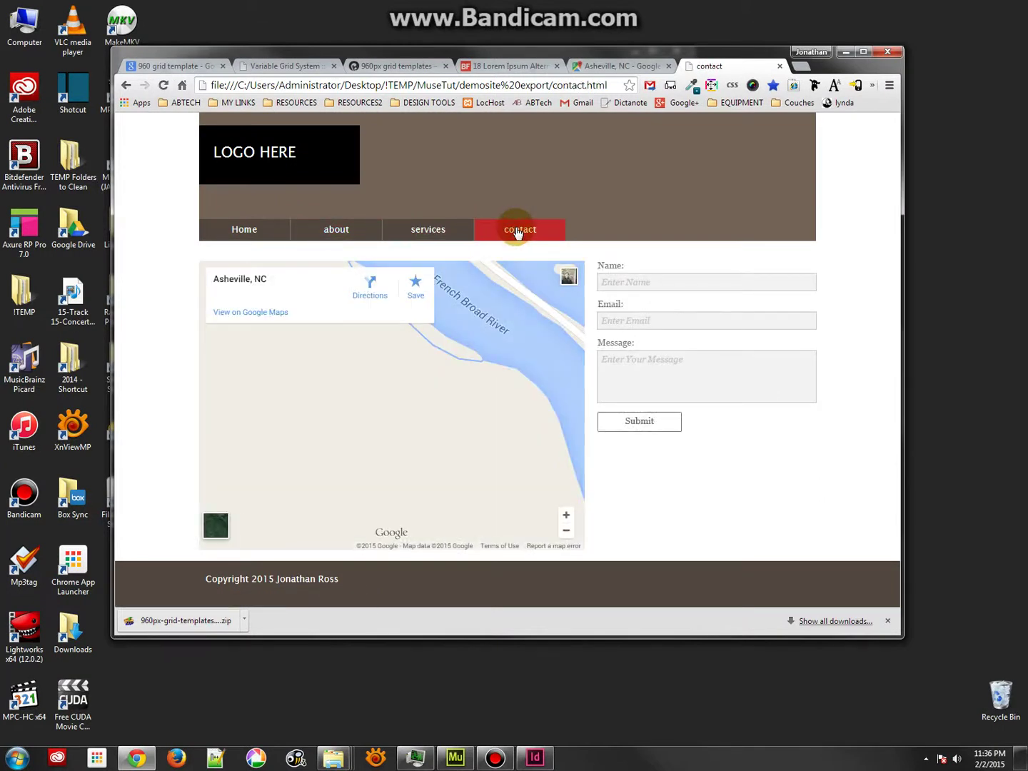